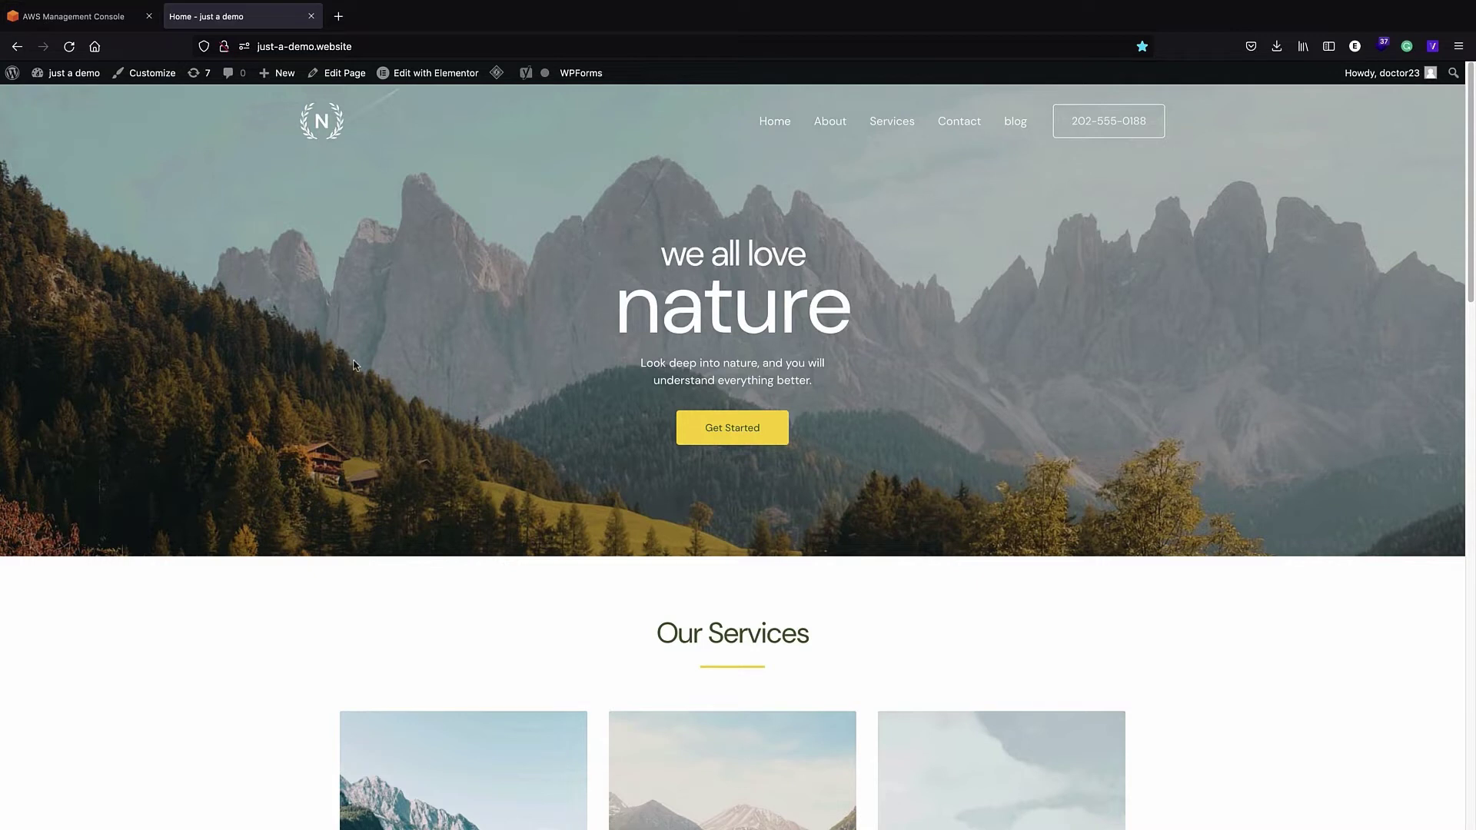
Go to Plugins > Add New and search the plugin directory for 'yaysmtp'.
click(12, 74)
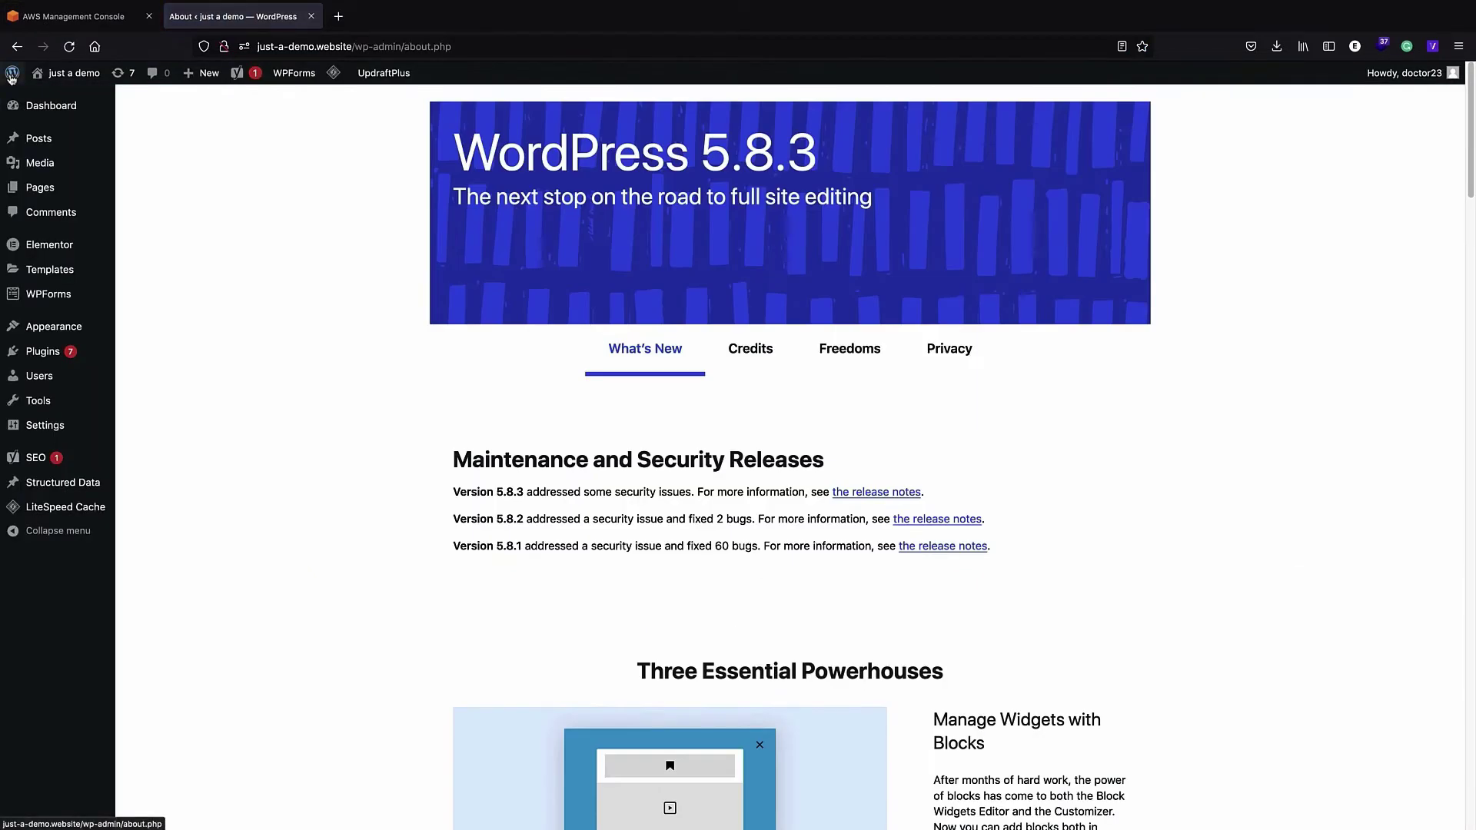
mouse_move(34, 352)
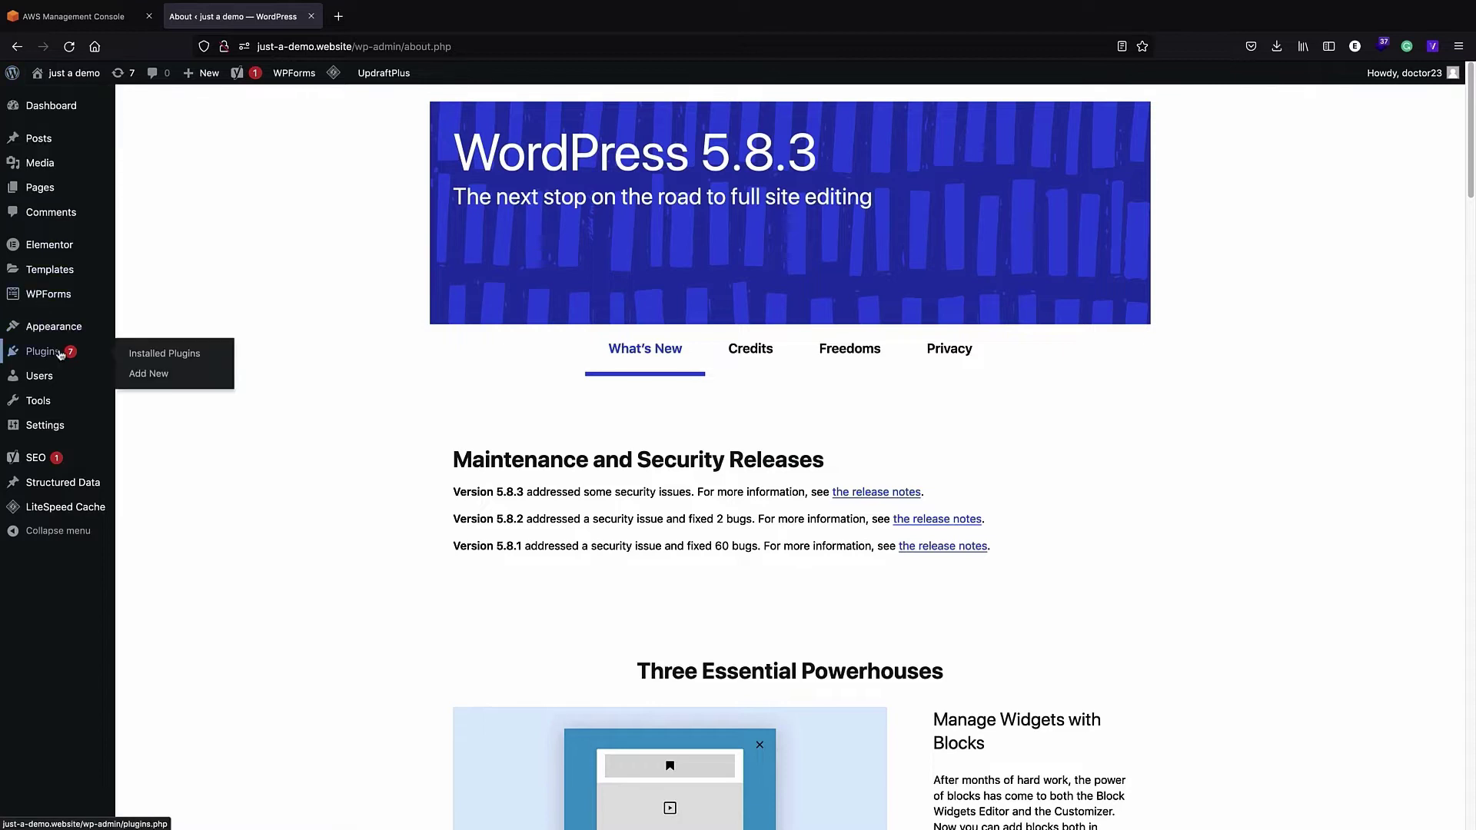
click(168, 377)
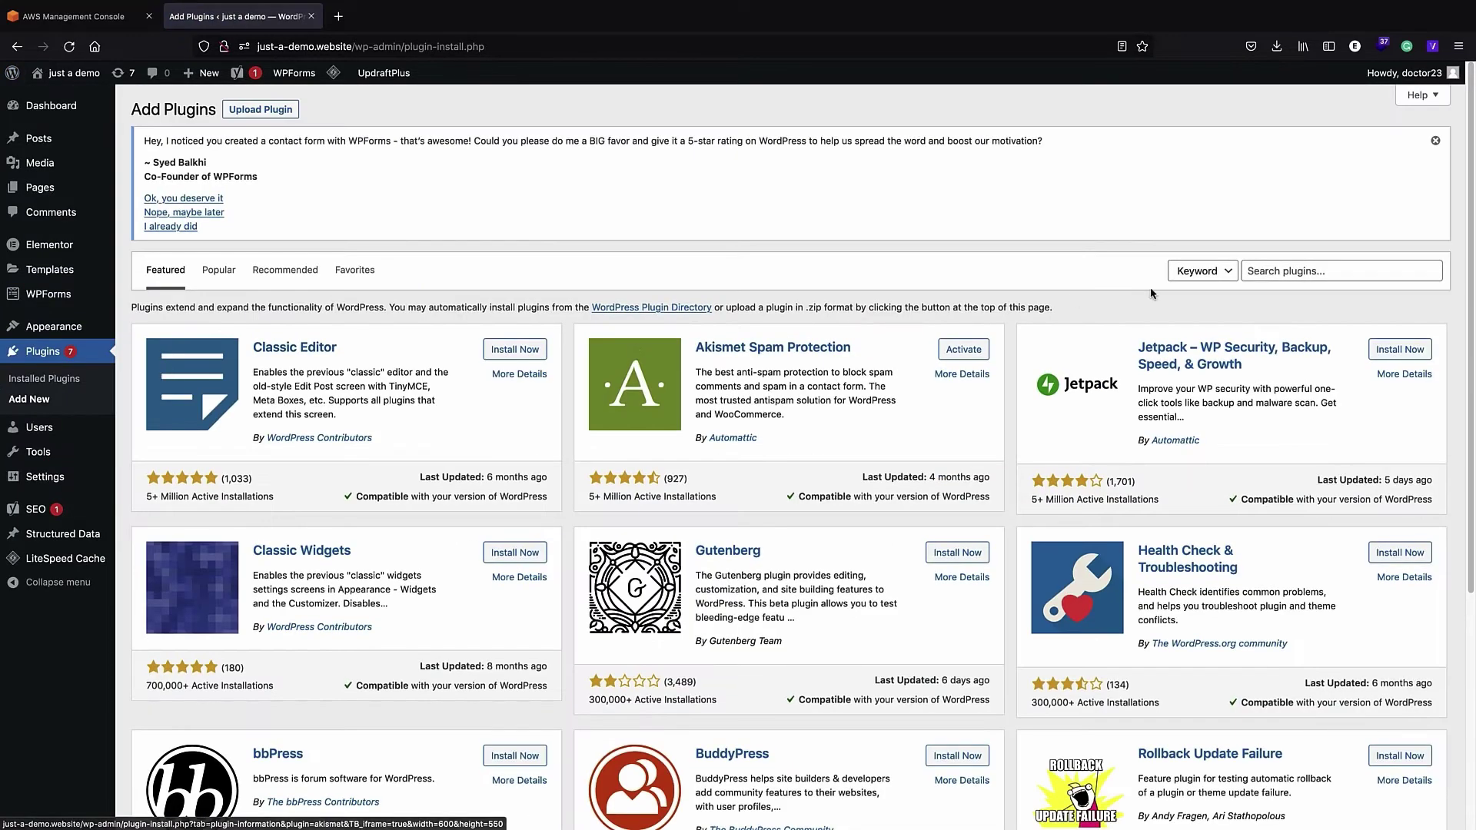
click(1268, 273)
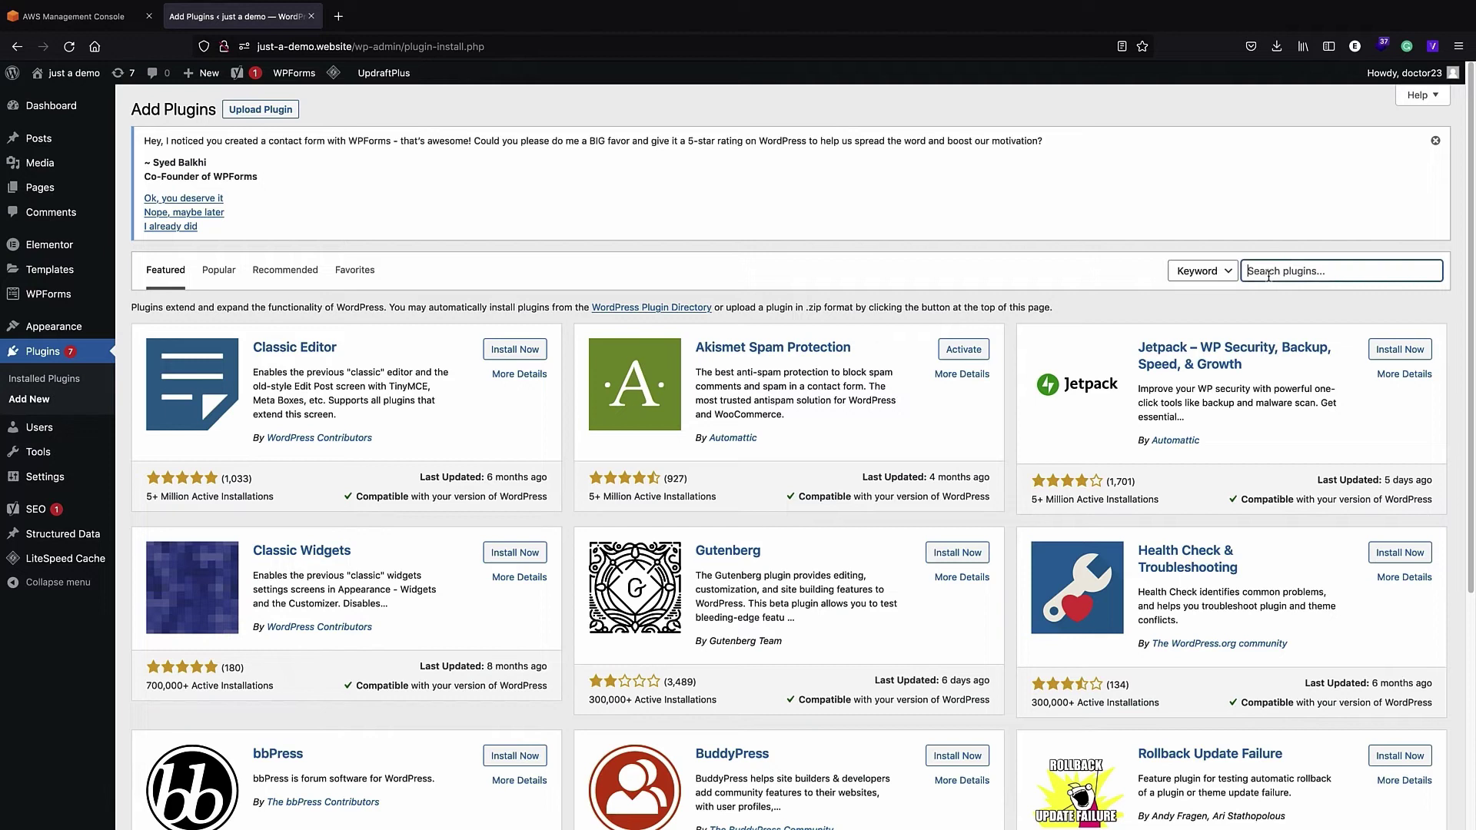
text(yay)
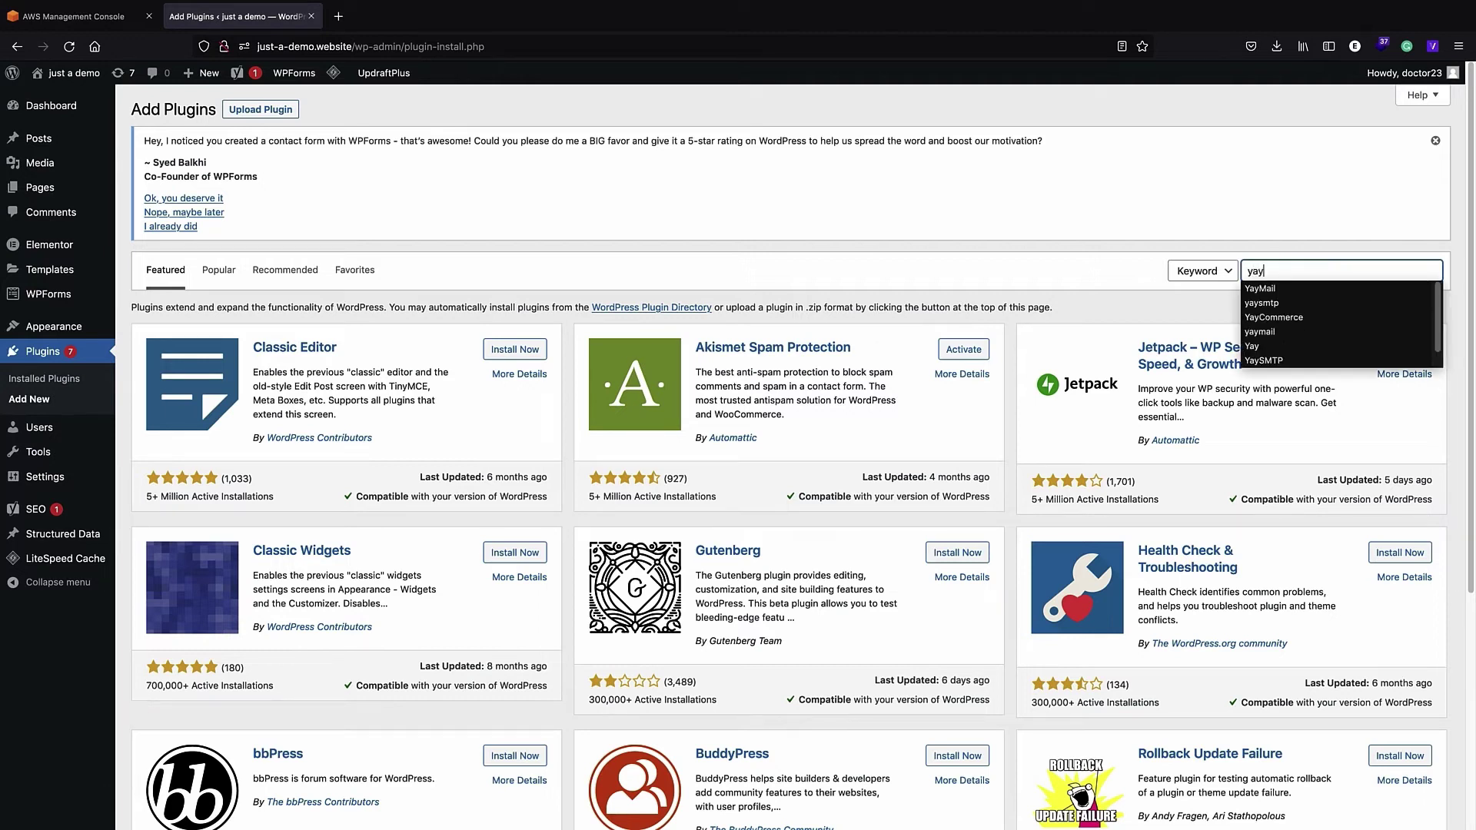
text(smtp)
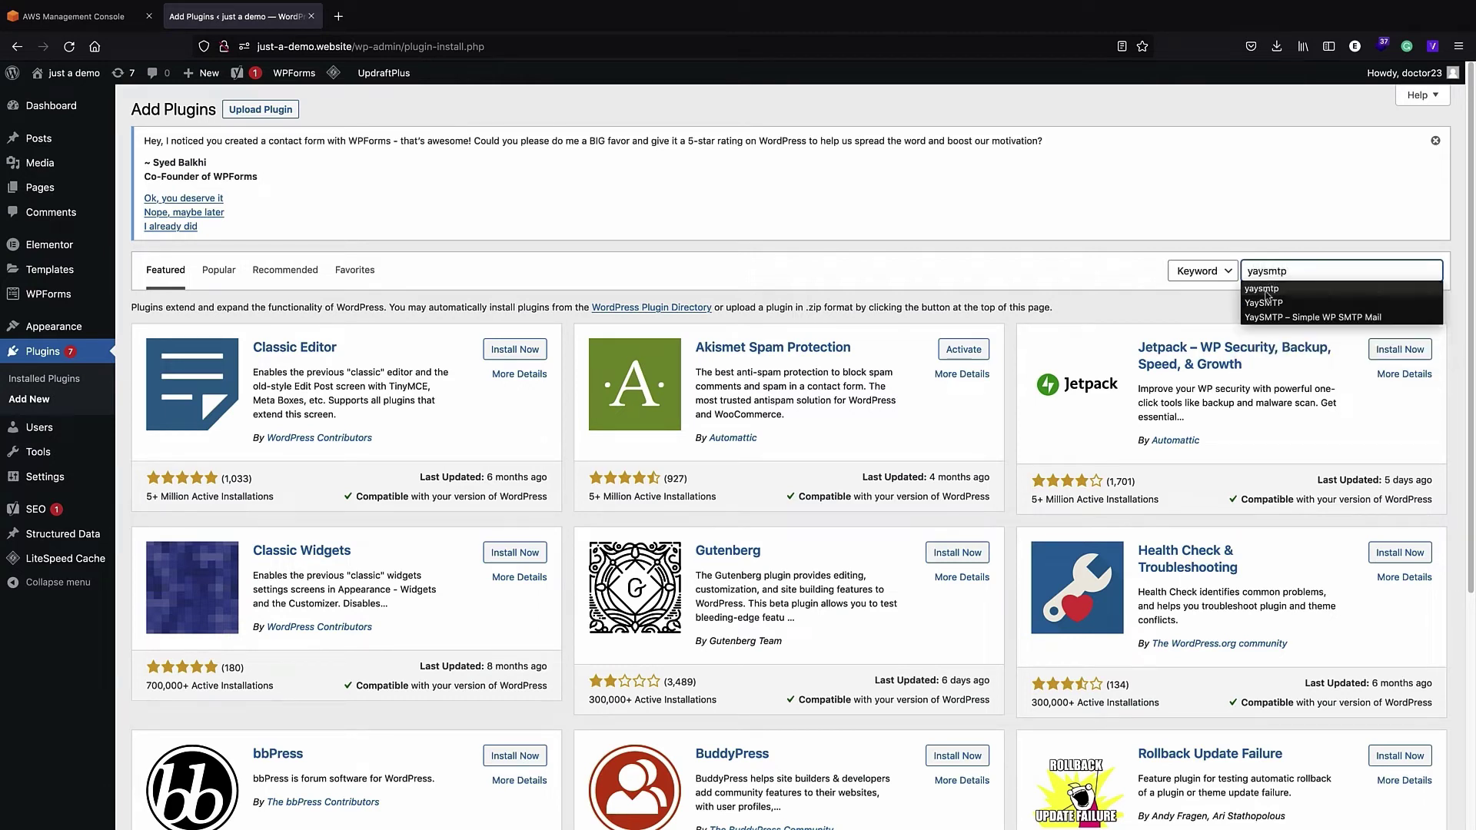
click(1265, 291)
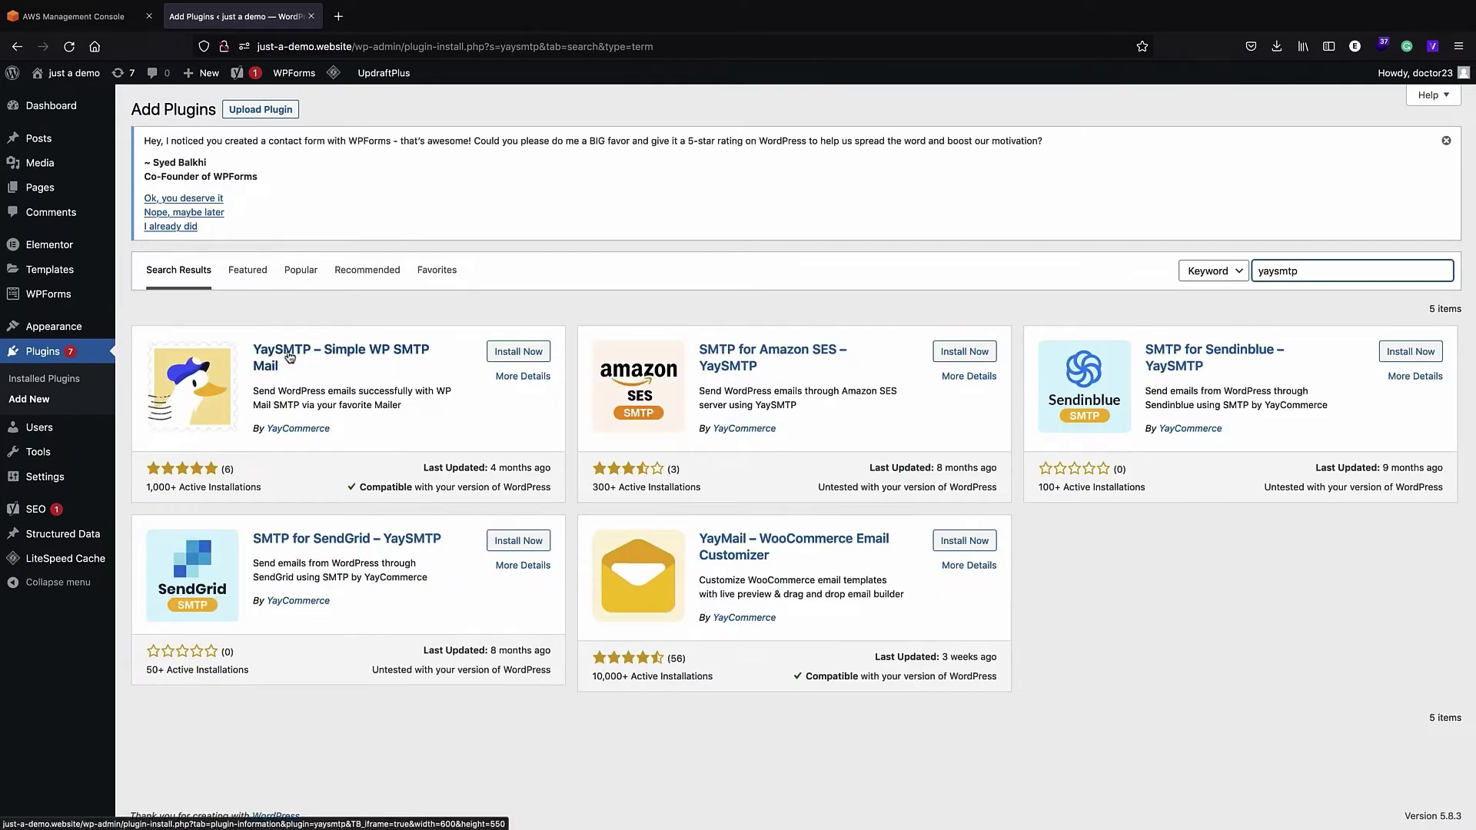
Install and activate YaySMTP – Simple WP SMTP Mail, then open its settings page.
click(518, 353)
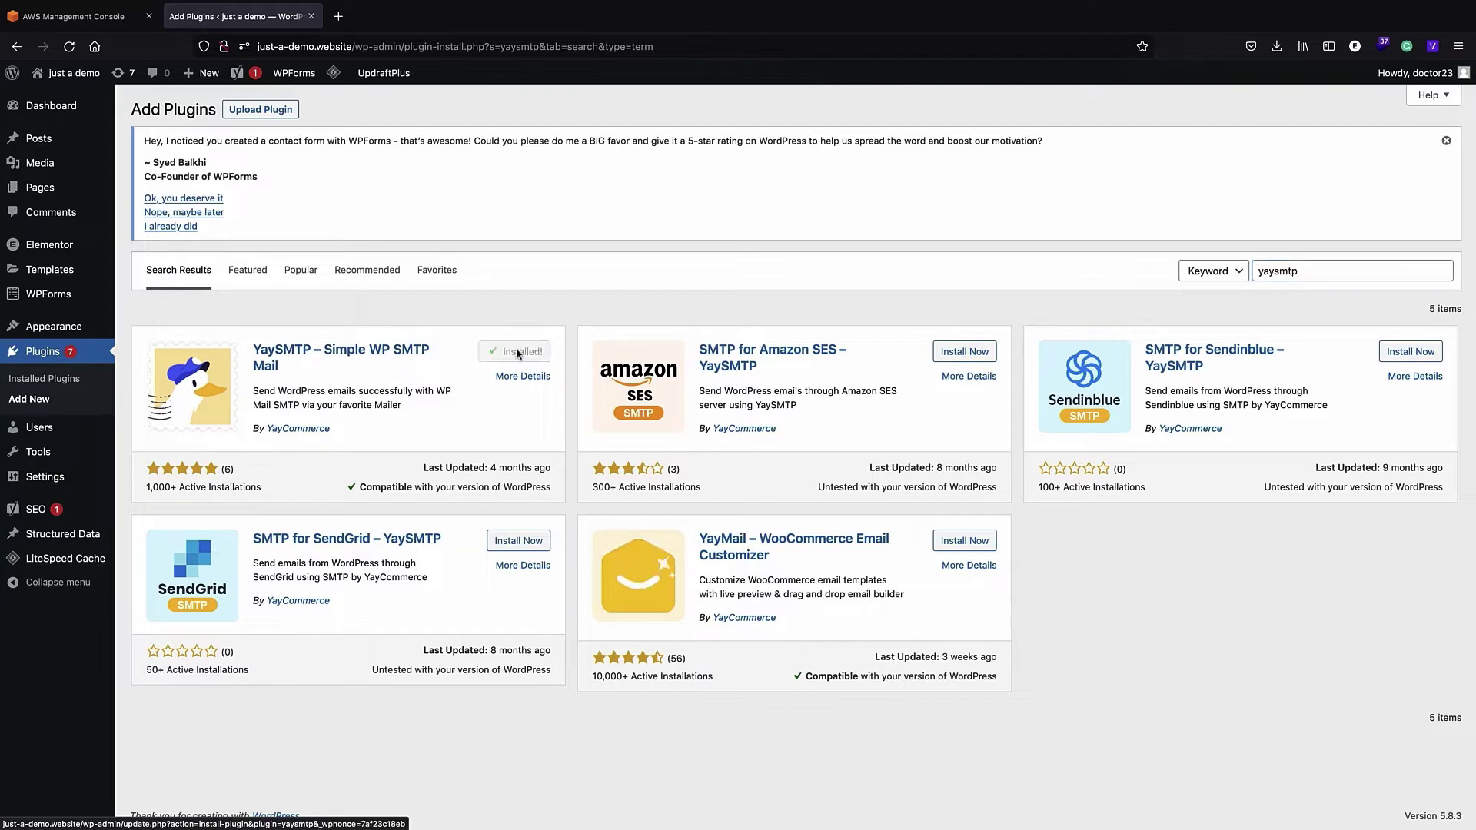
click(519, 353)
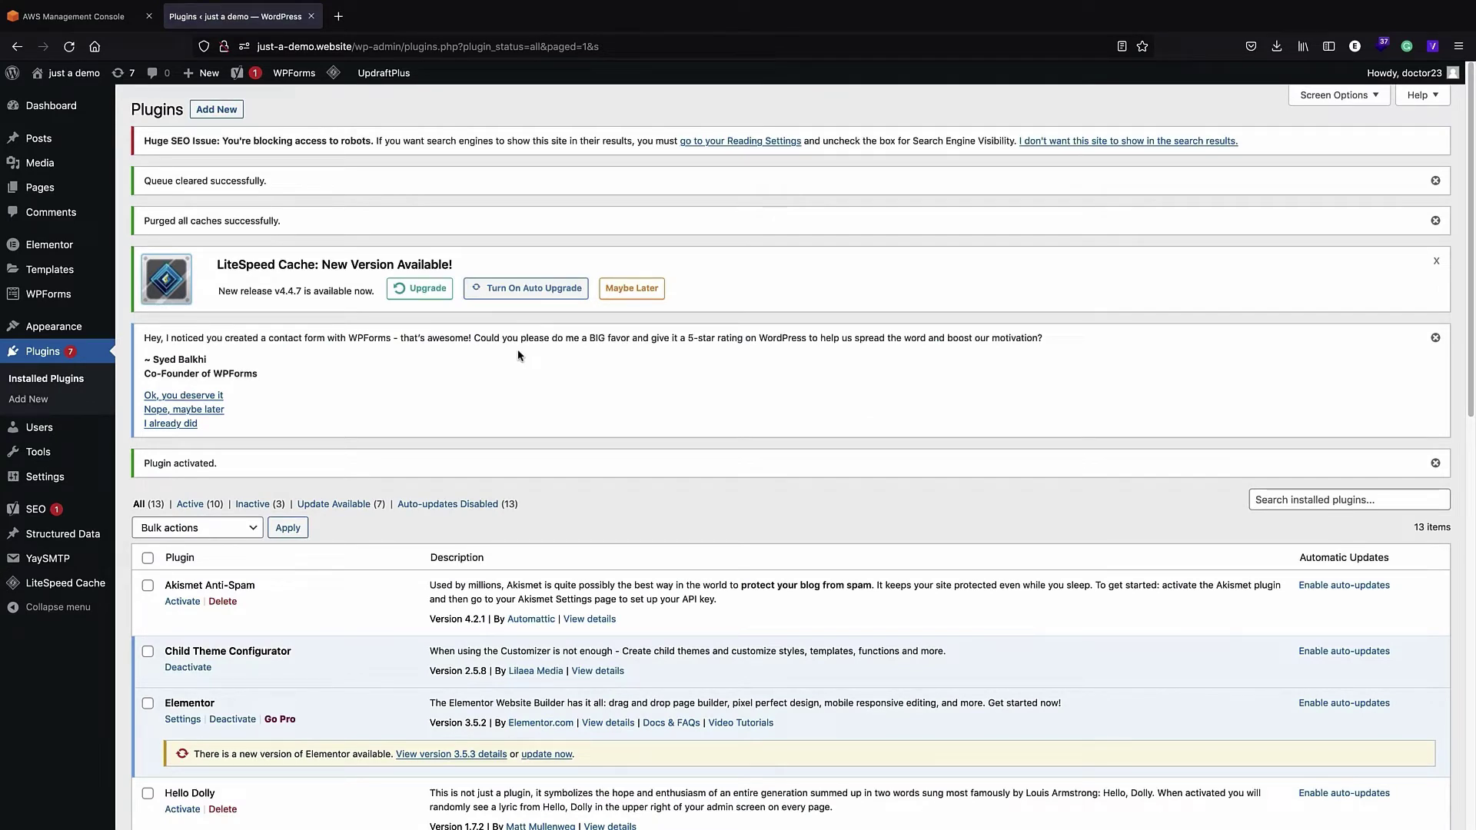
click(44, 566)
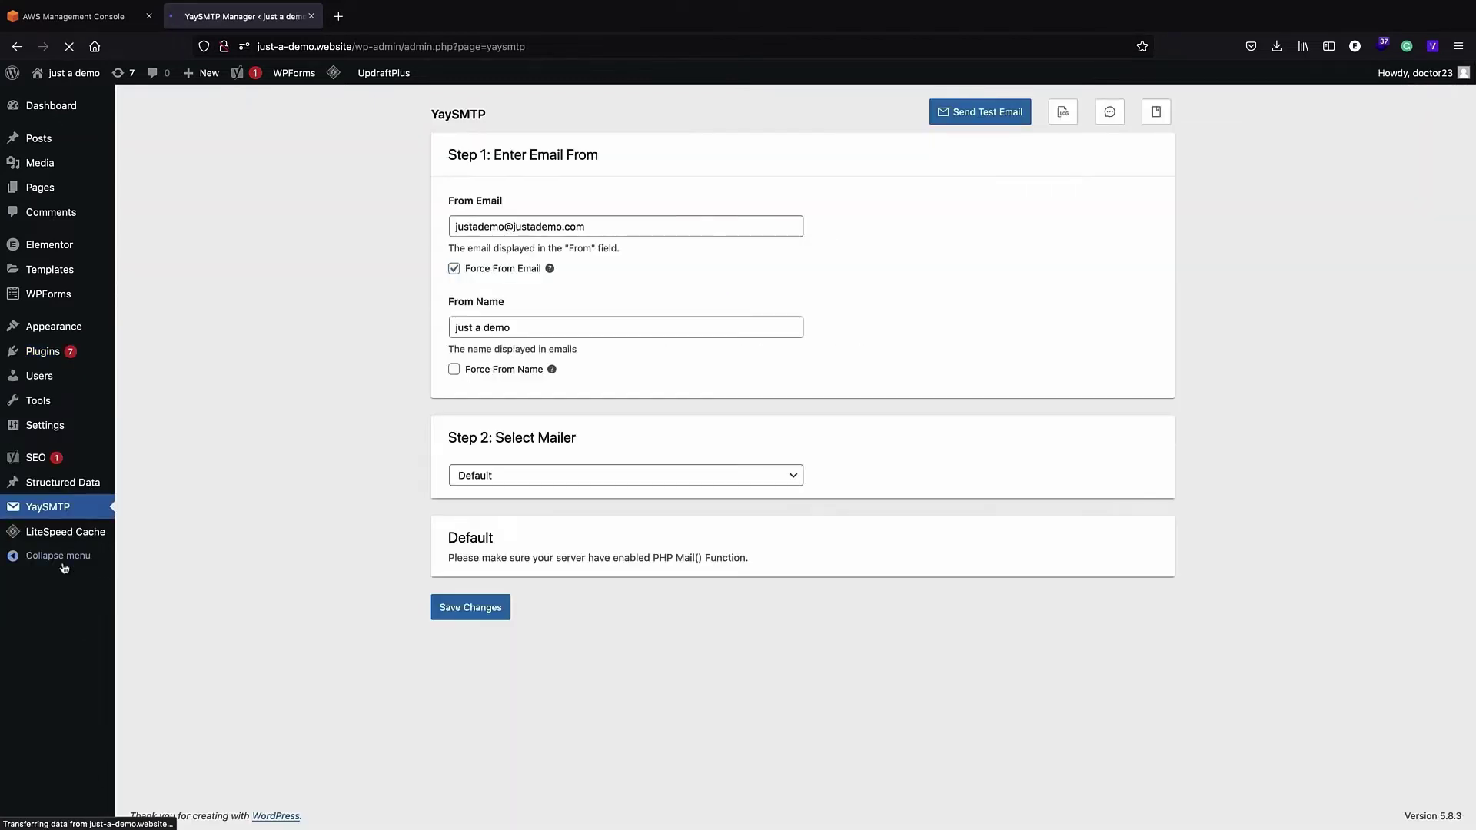
Set the YaySMTP mailer to Amazon SES, then switch over to the AWS Management Console.
click(552, 467)
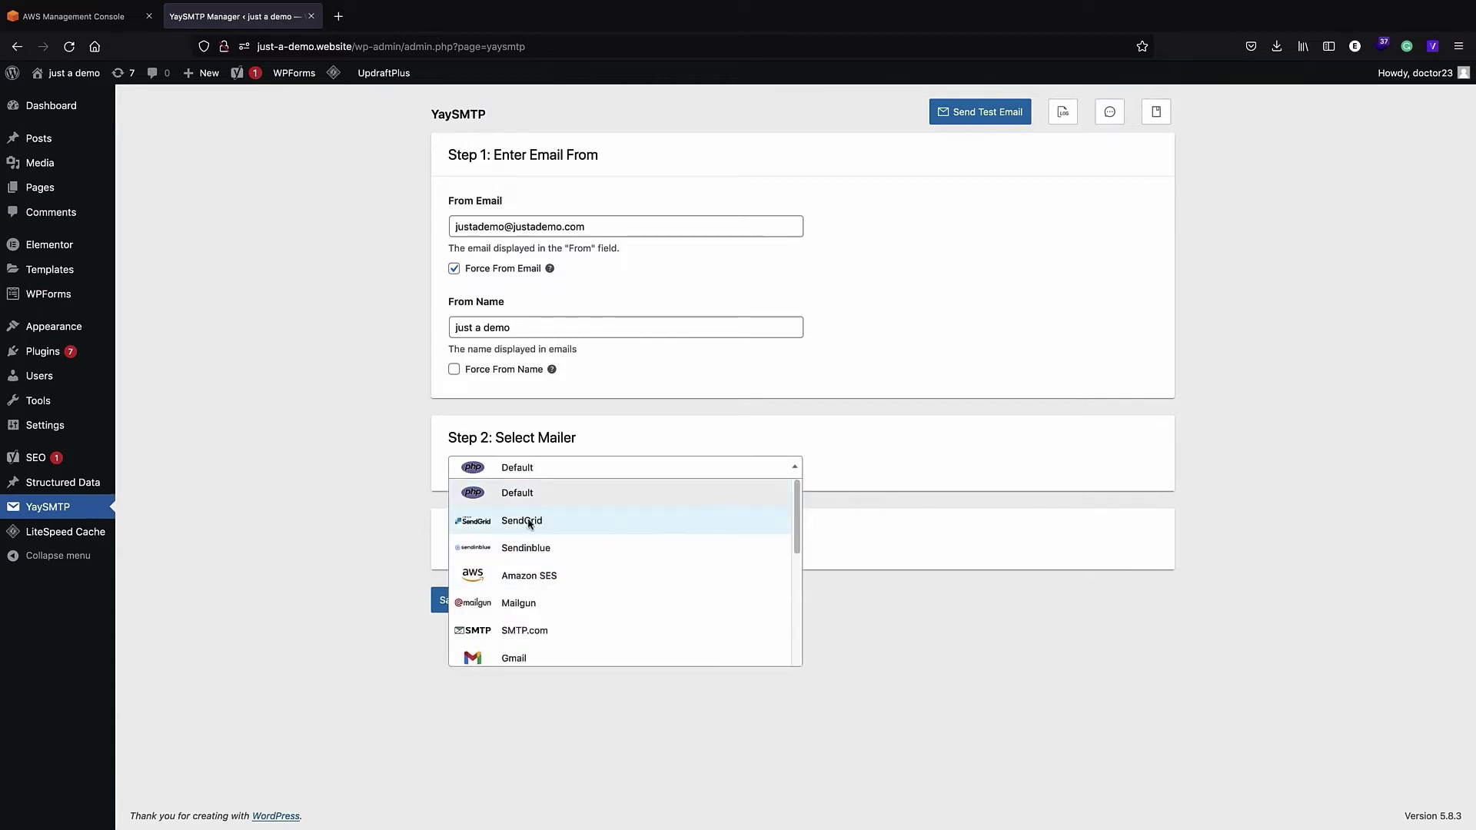
scroll(515, 585, down, 2)
scroll(515, 585, down, 2)
scroll(507, 580, up, 4)
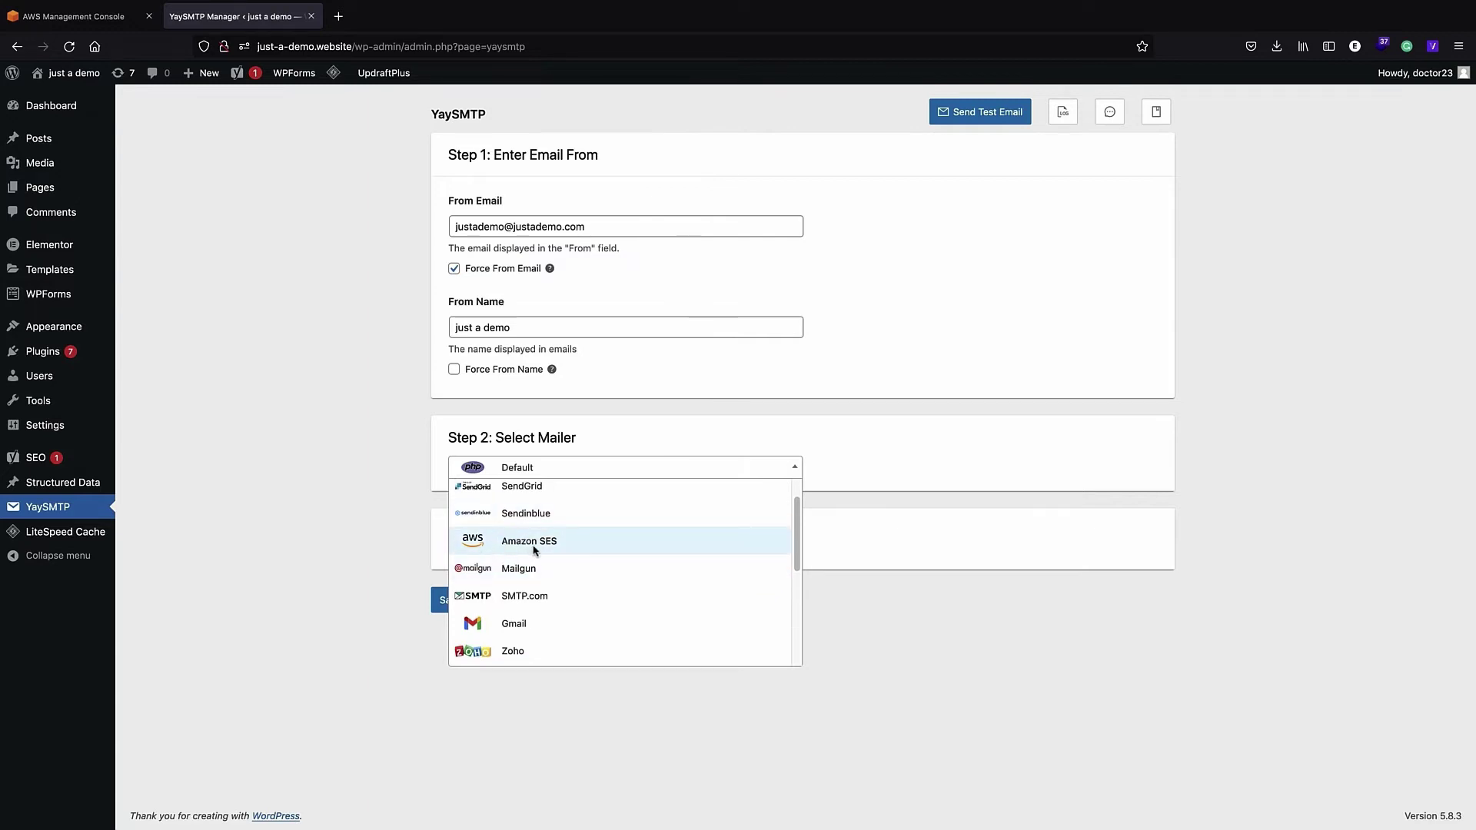
click(529, 542)
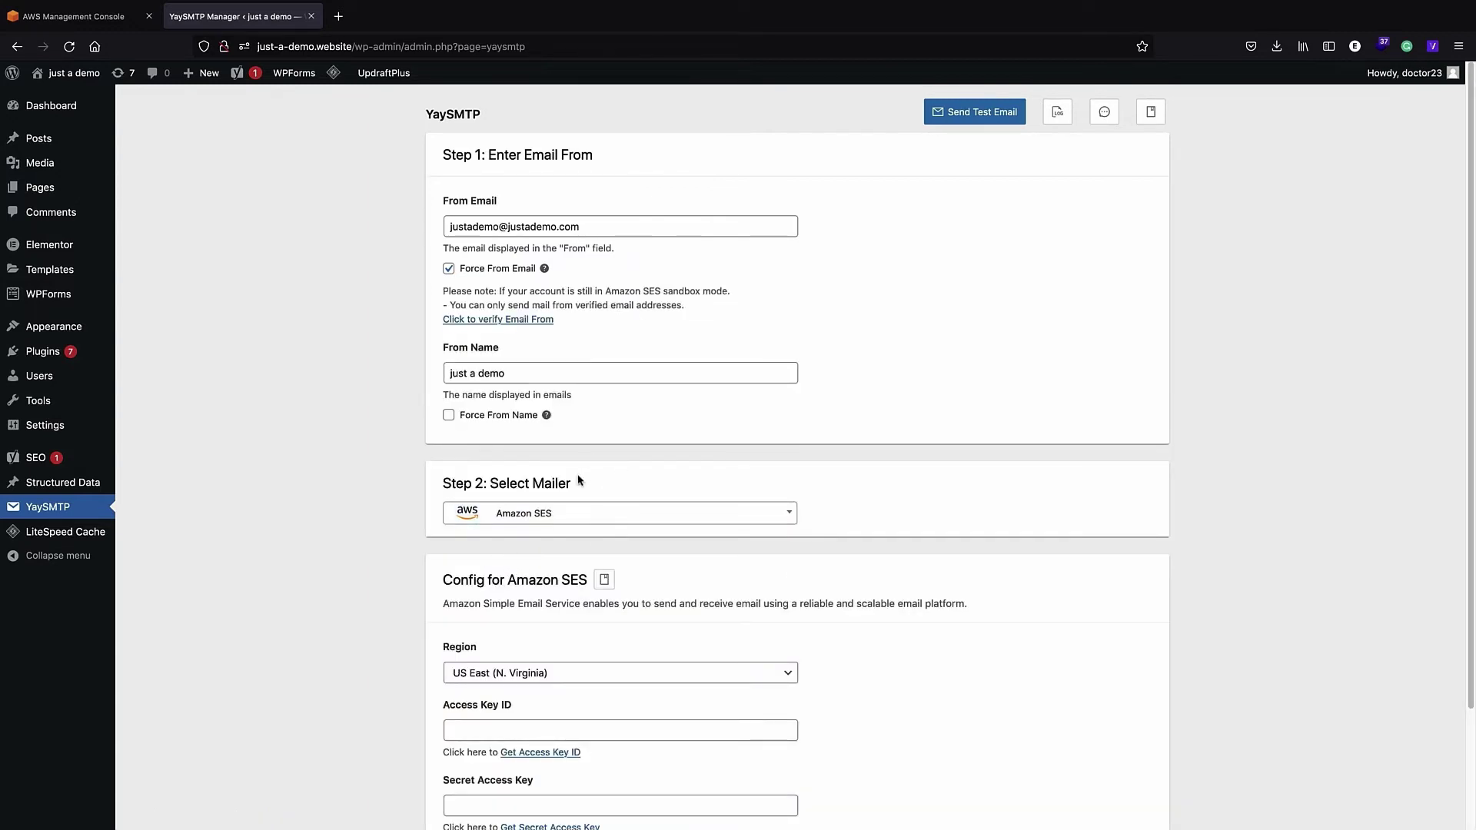
scroll(608, 438, down, 3)
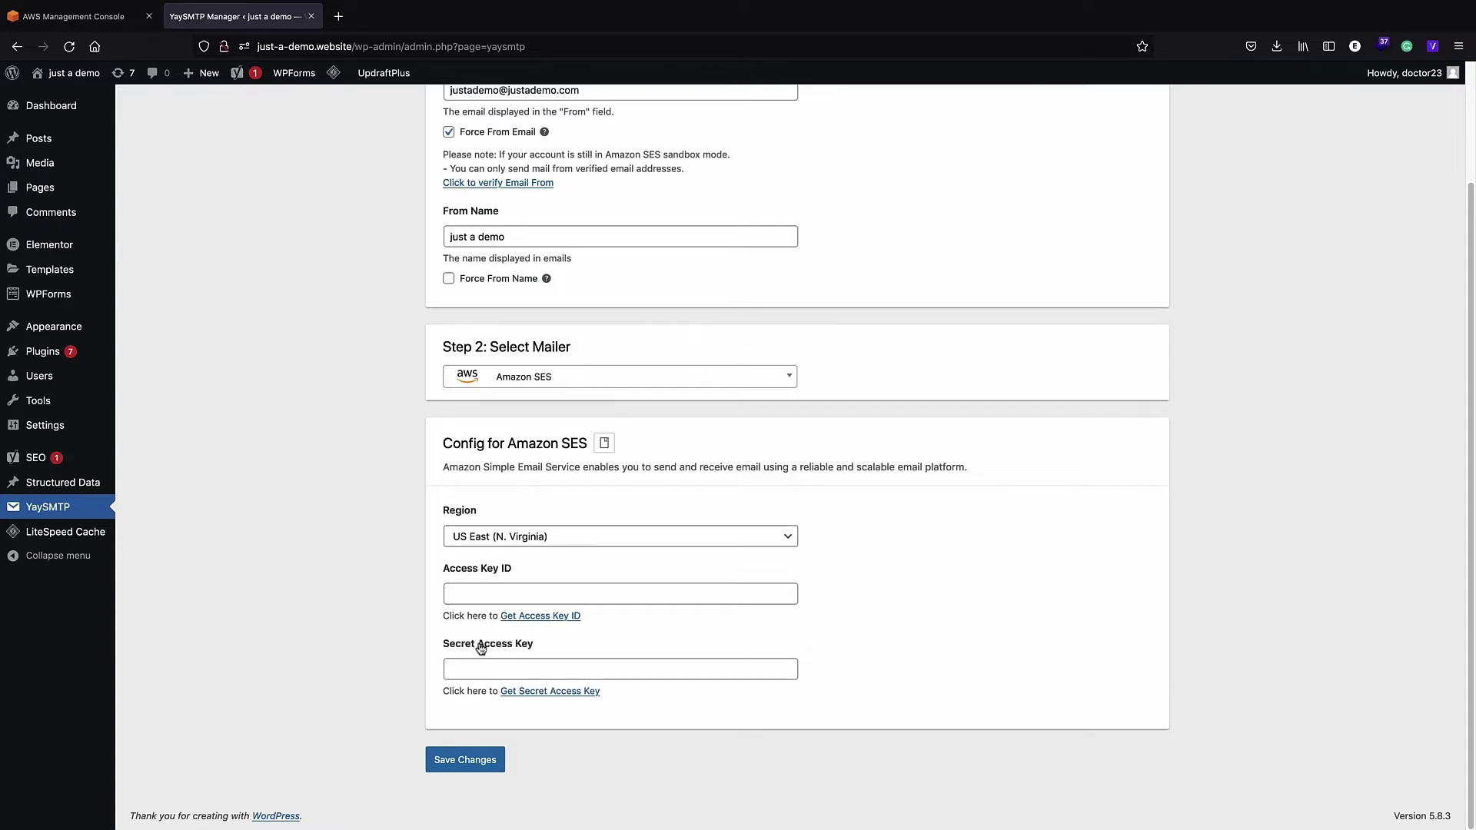
click(74, 16)
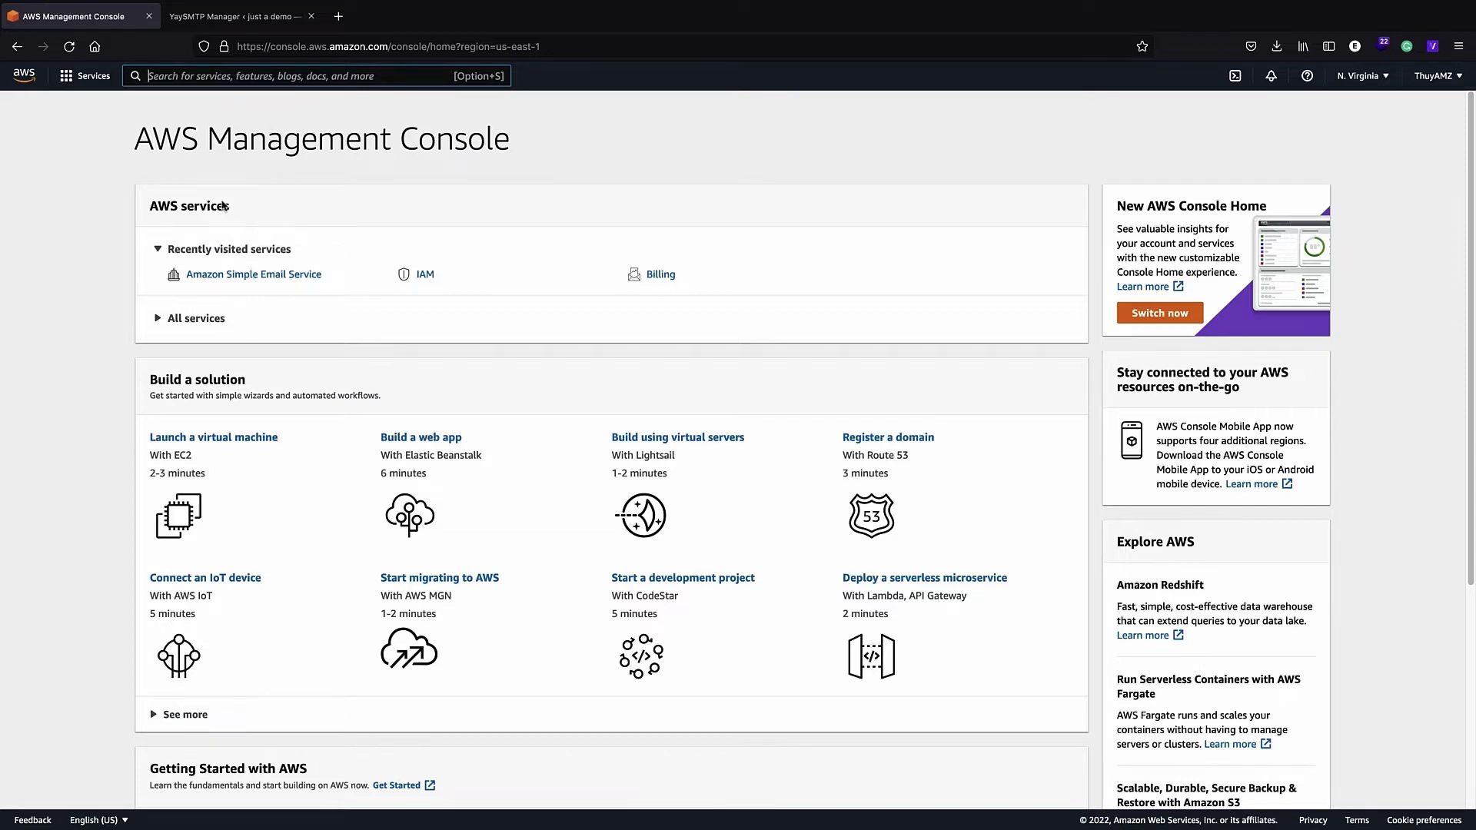
Search the console for 'ses' and open Amazon Simple Email Service.
text(ses)
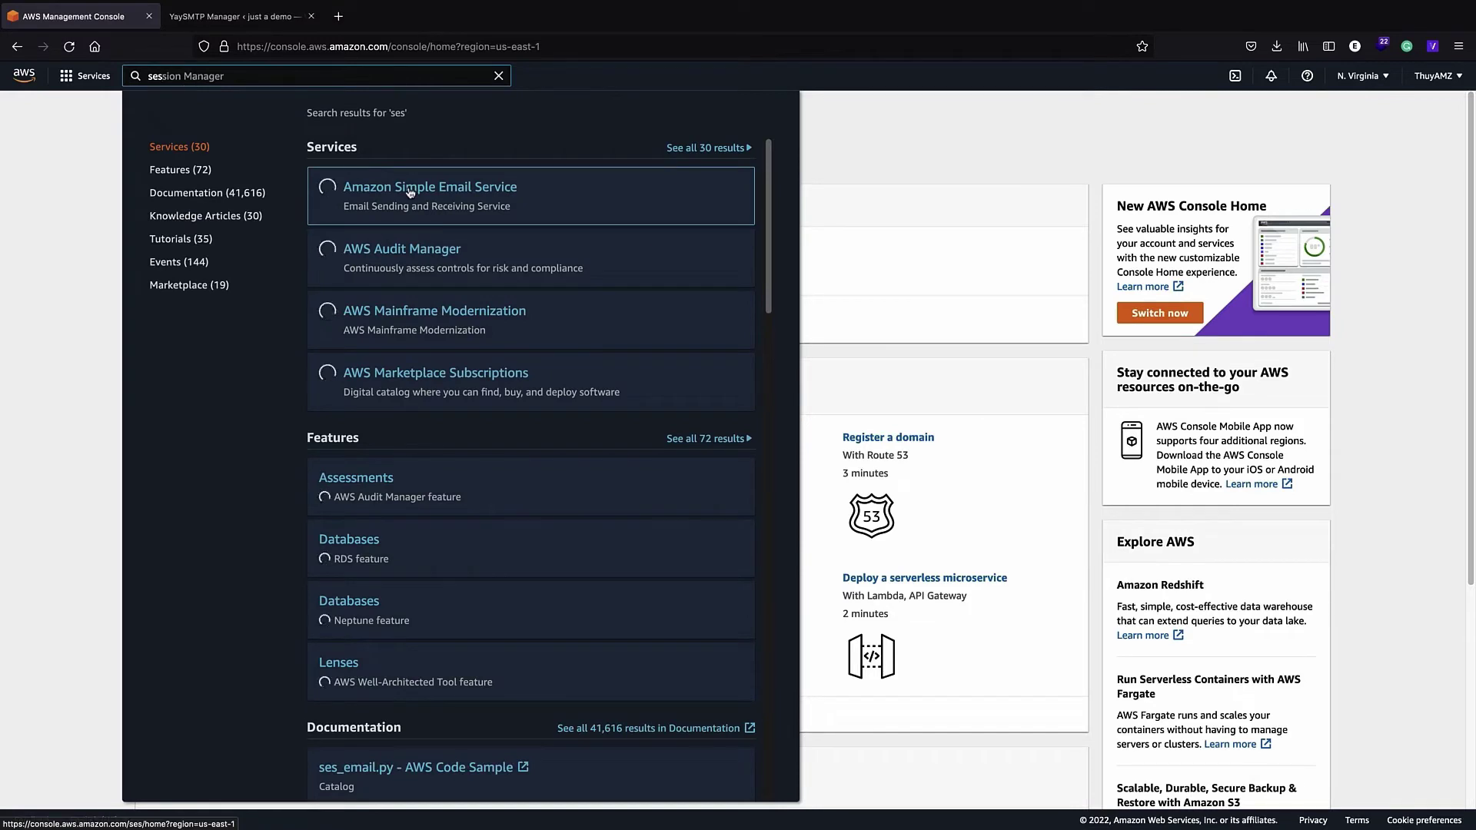
click(410, 198)
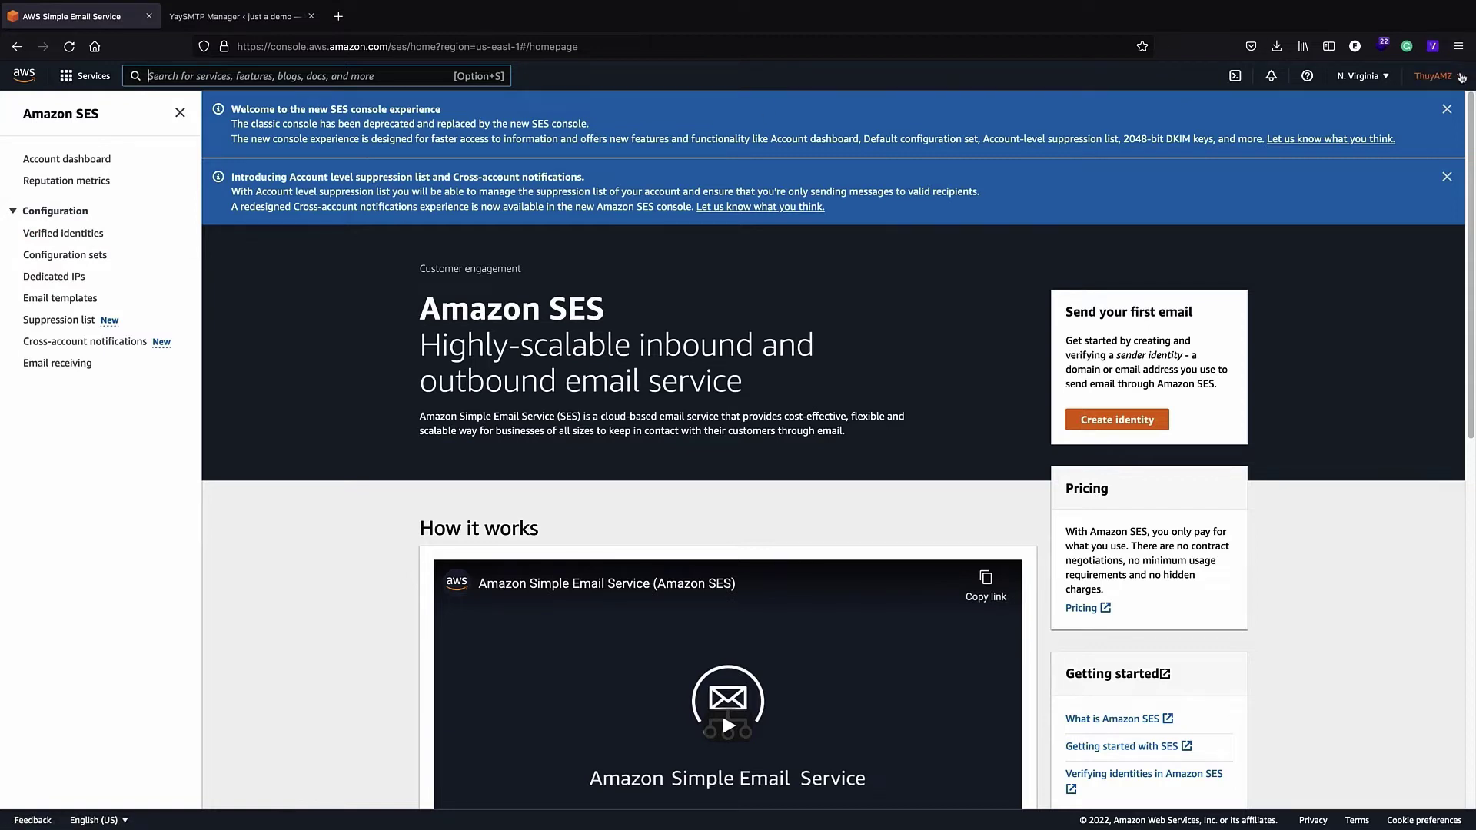
Open the account menu at the top right of the SES console.
click(1460, 77)
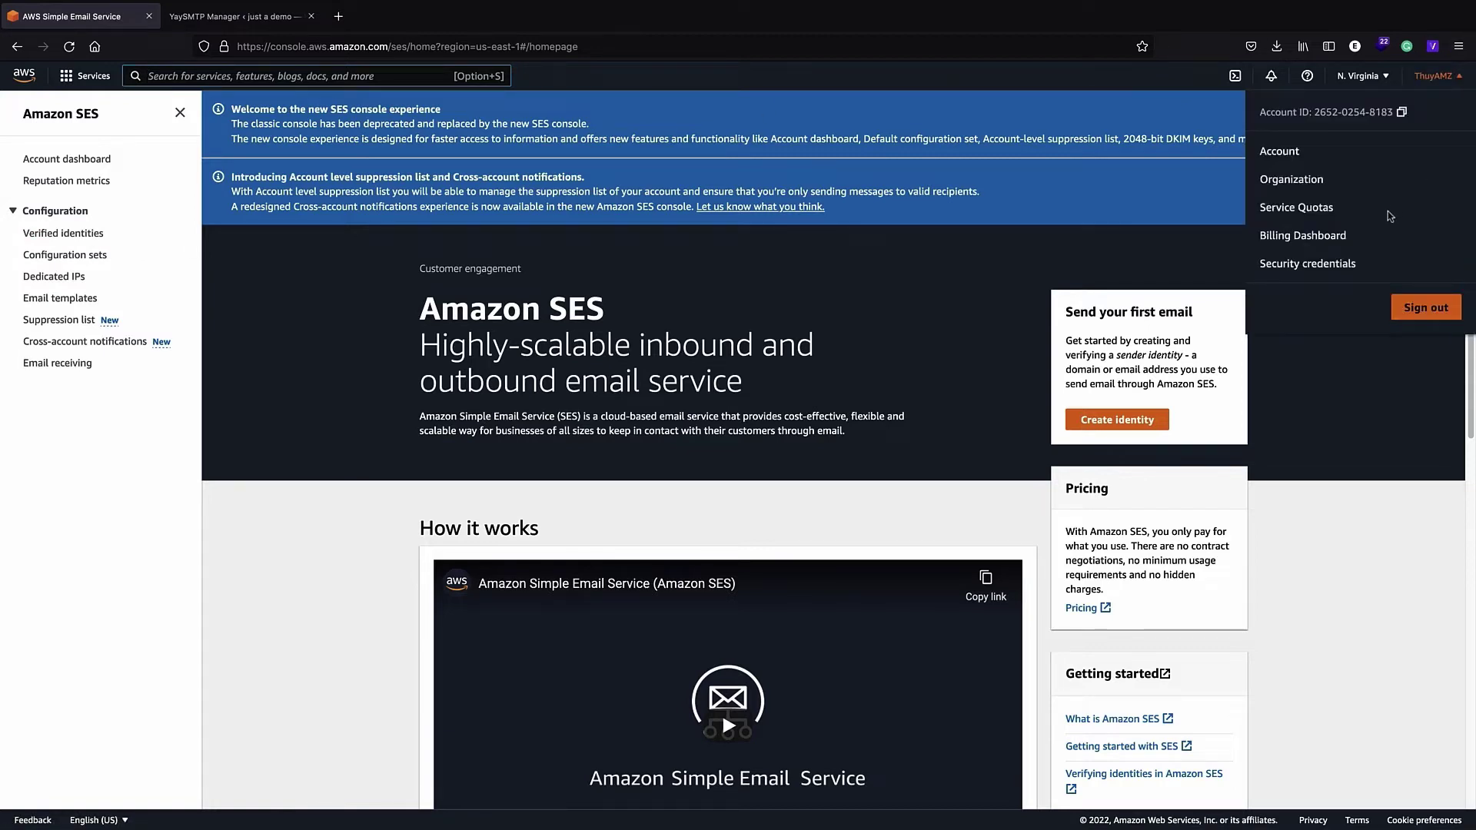
Go to Security credentials and show the IAM Users list.
click(1263, 271)
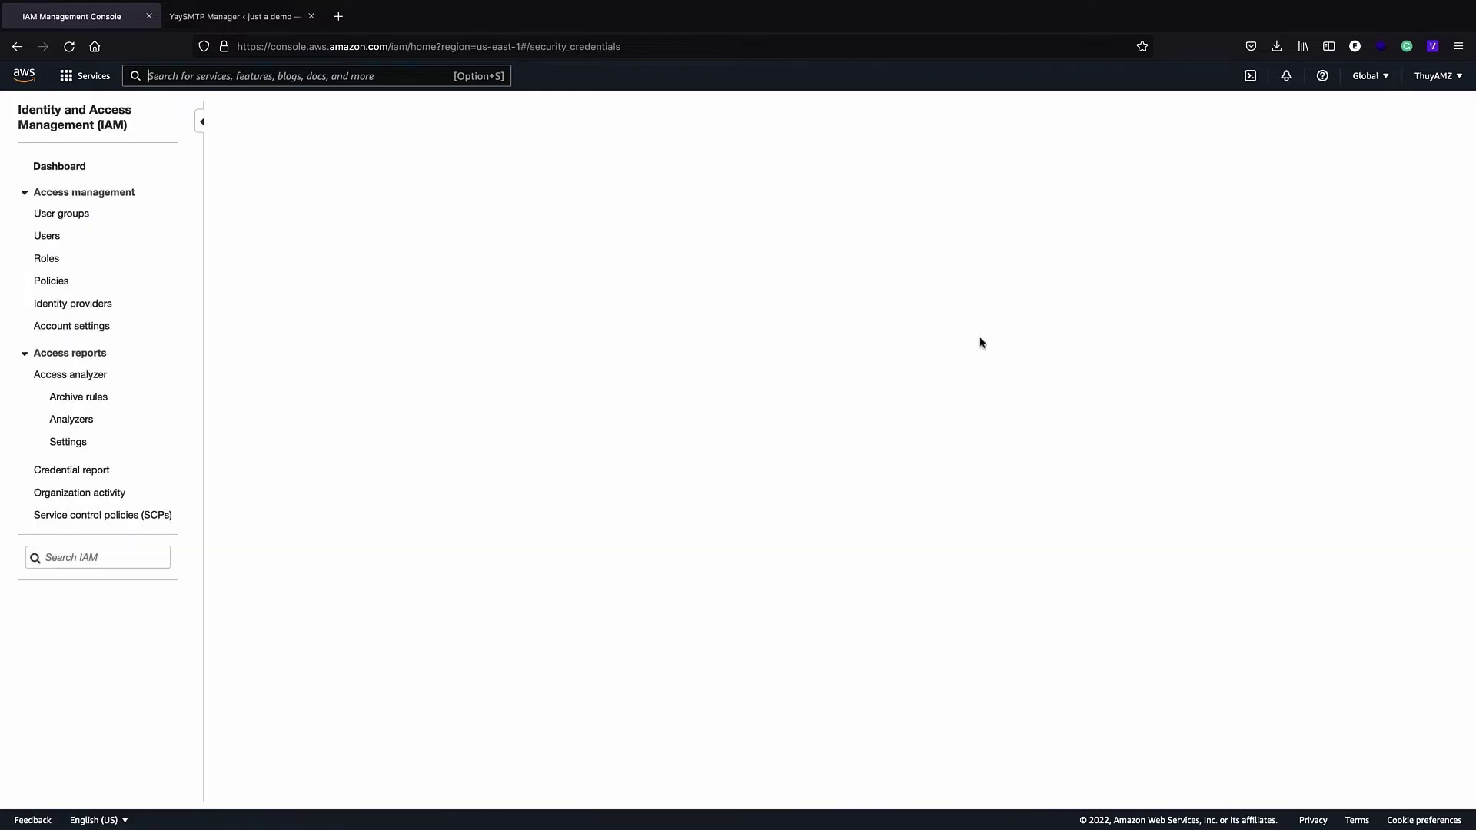
click(46, 238)
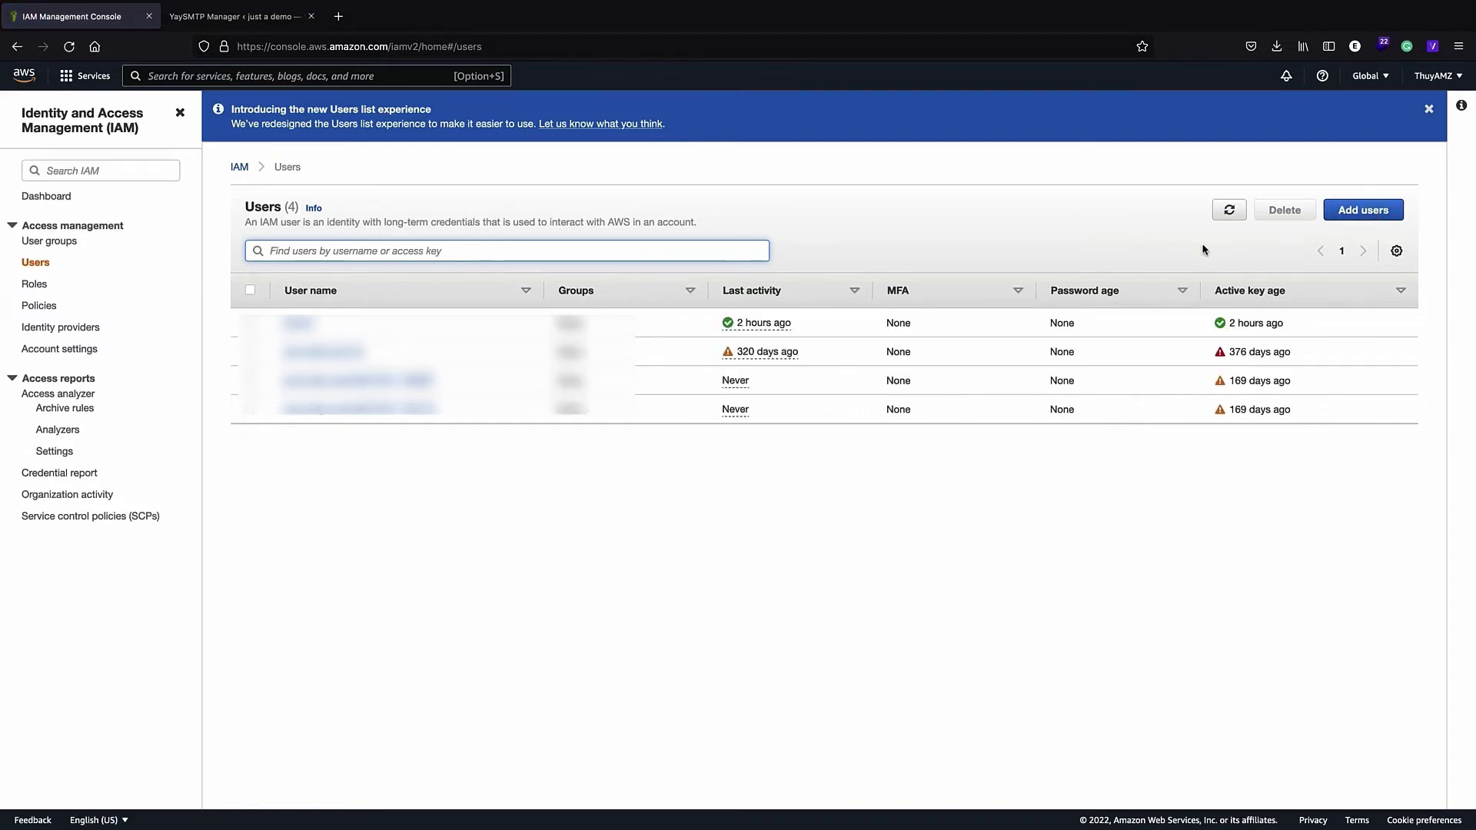
Add a new IAM user named 'test' with programmatic access and continue to permissions.
click(1352, 212)
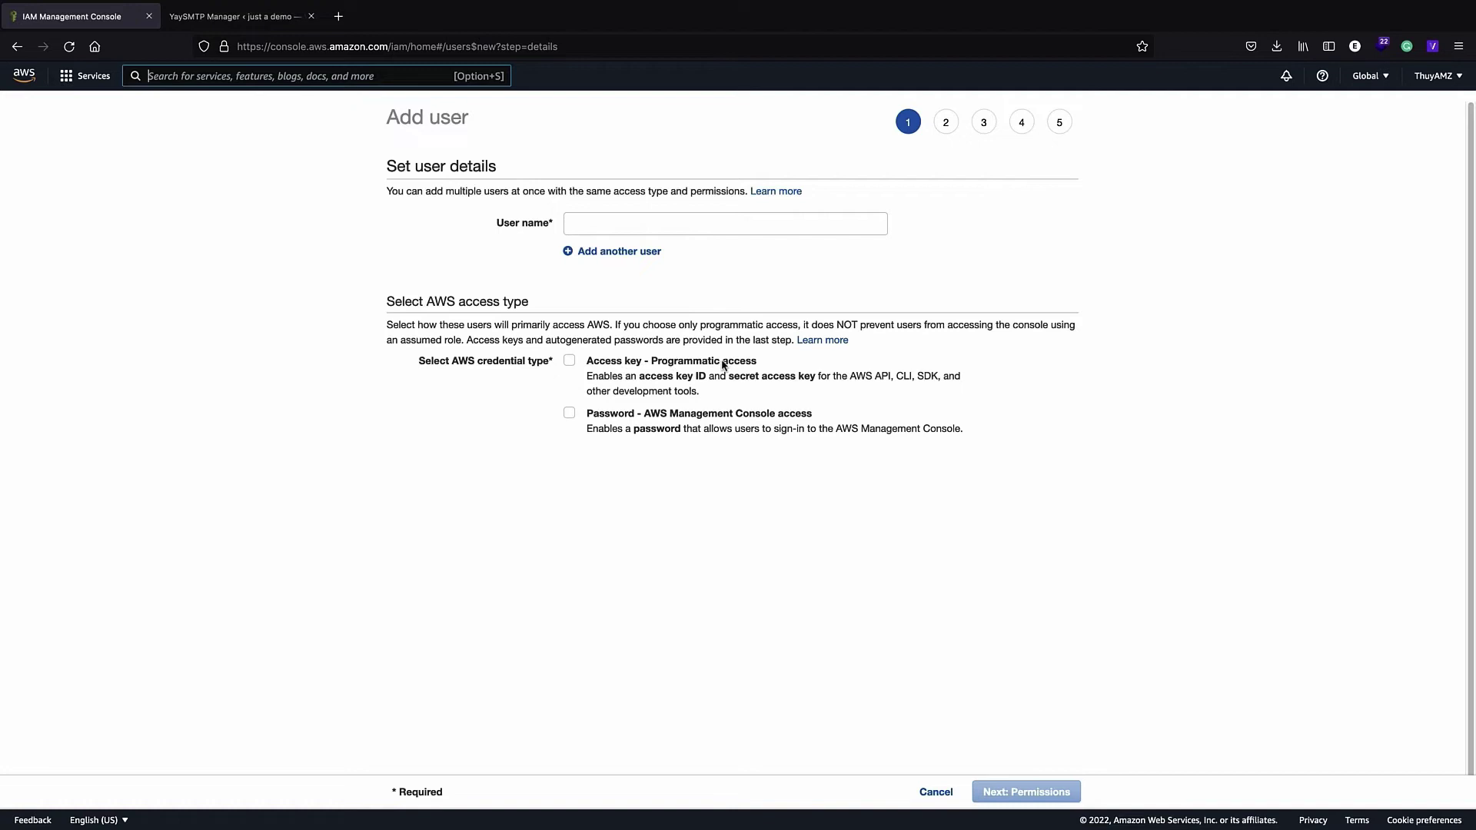
click(575, 362)
scroll(961, 500, down, 1)
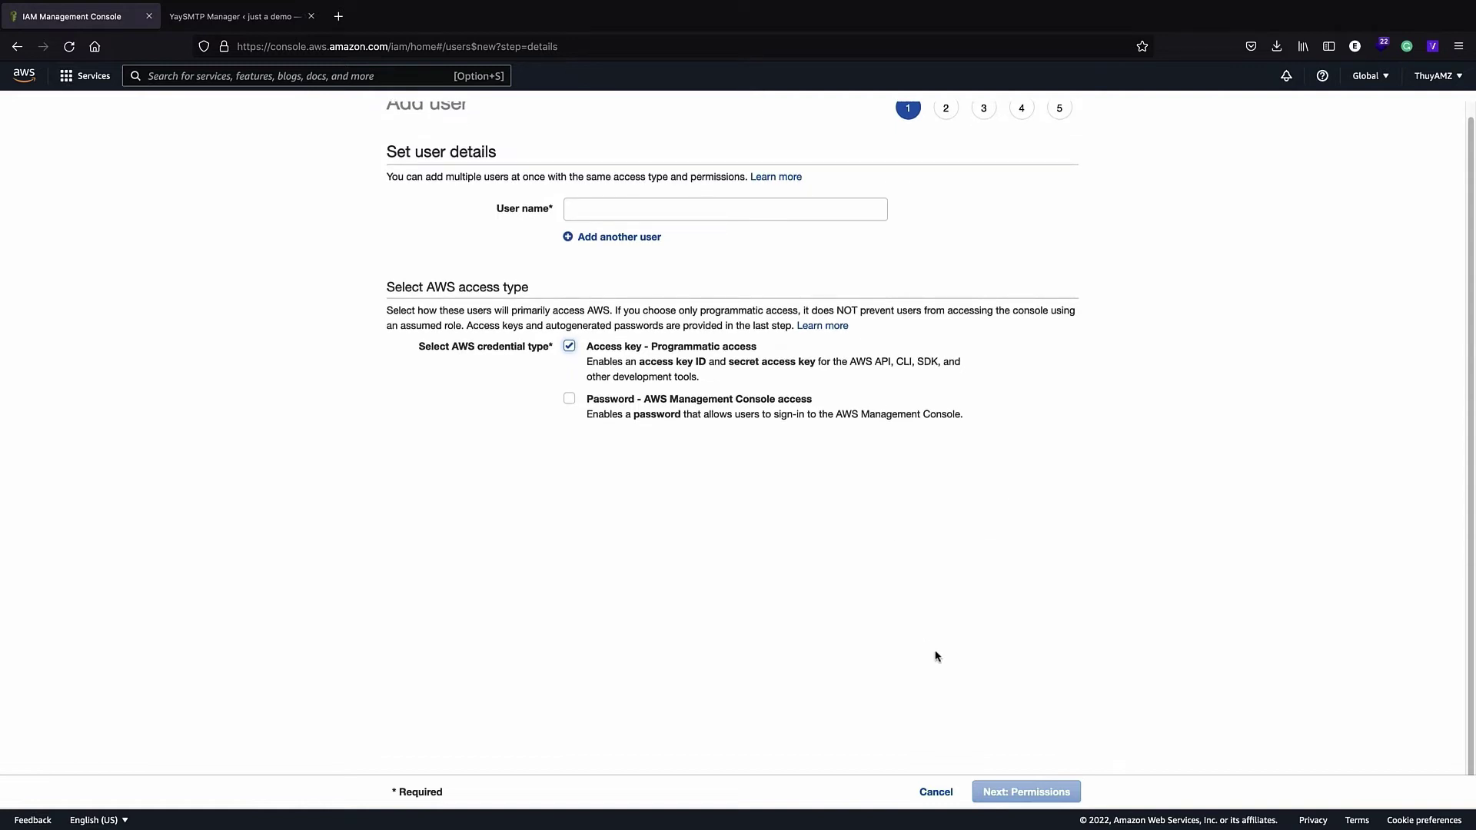
click(598, 226)
text(test)
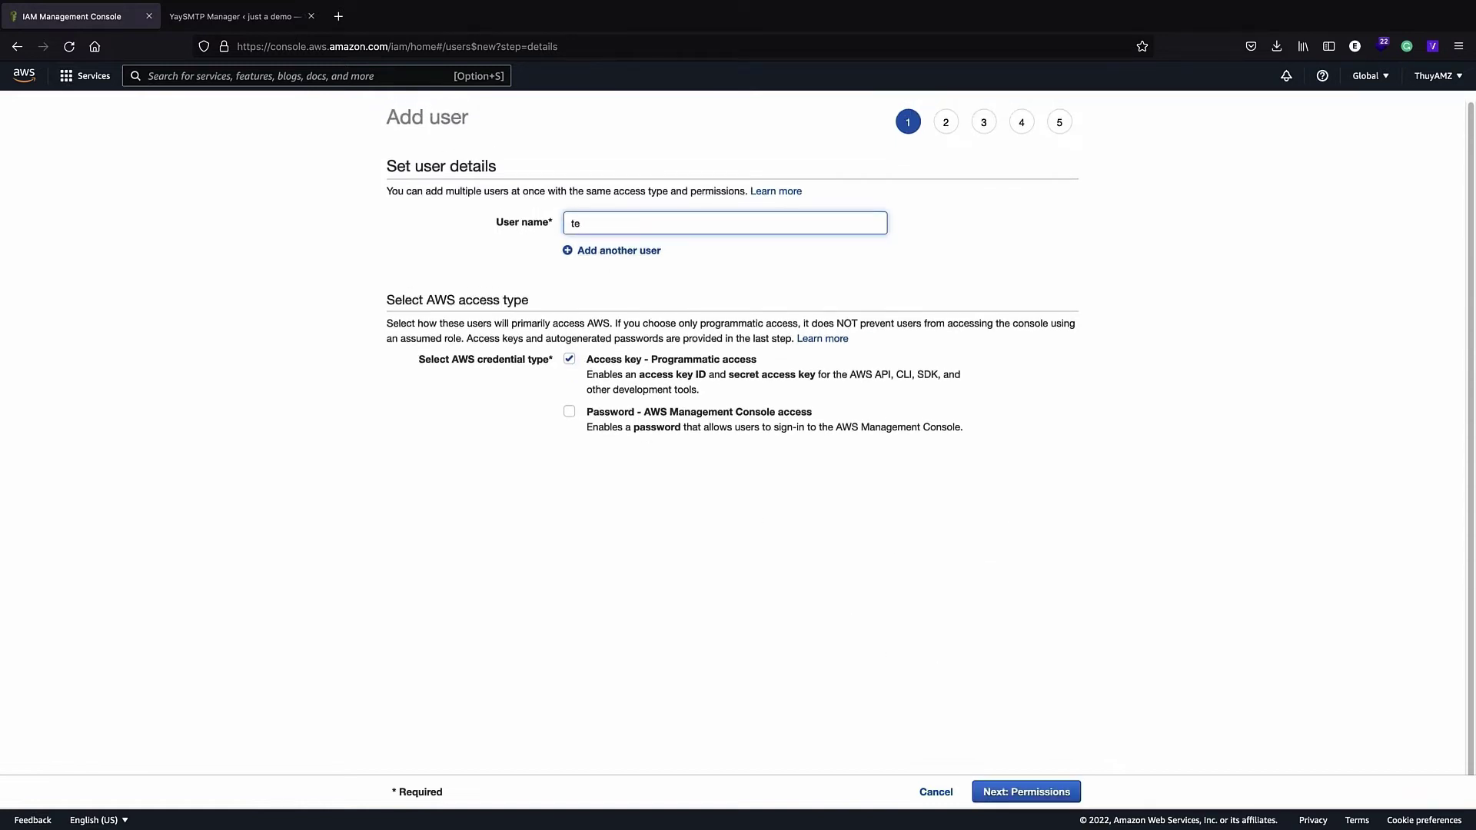
click(613, 251)
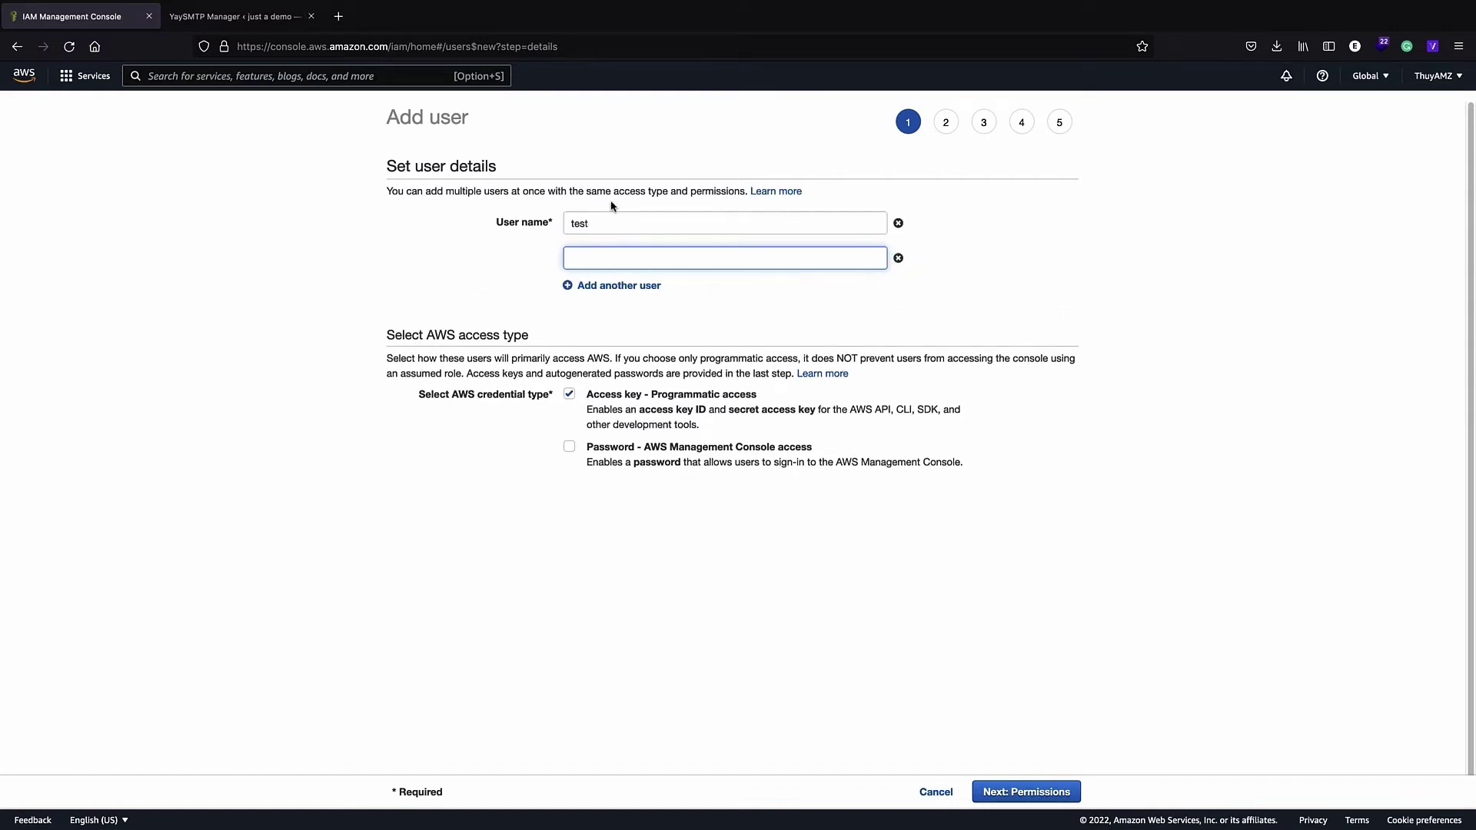
click(897, 258)
click(987, 799)
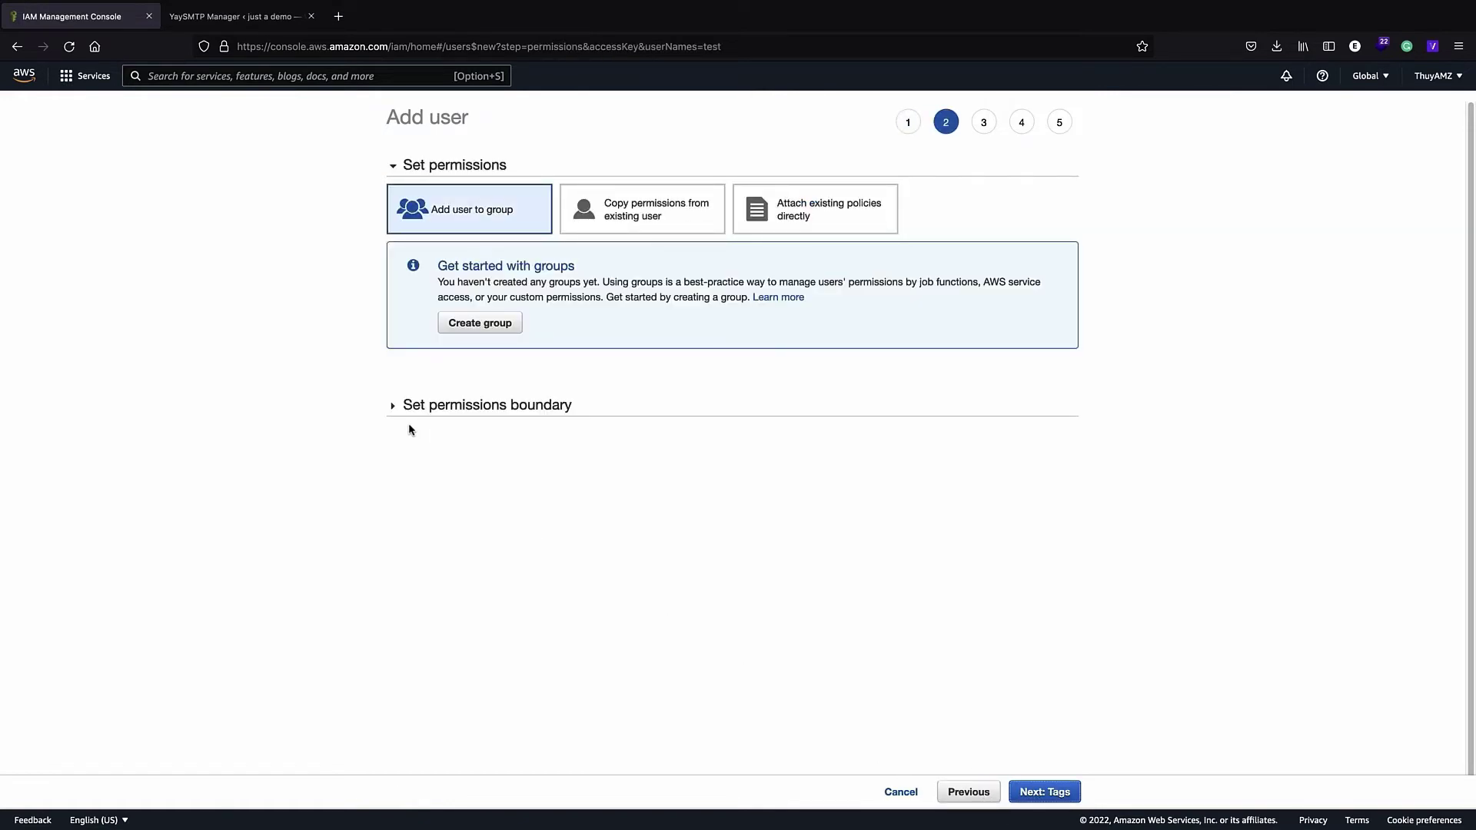
Attach the AmazonSESFullAccess policy directly to user 'test', found by searching 'ses'.
click(390, 414)
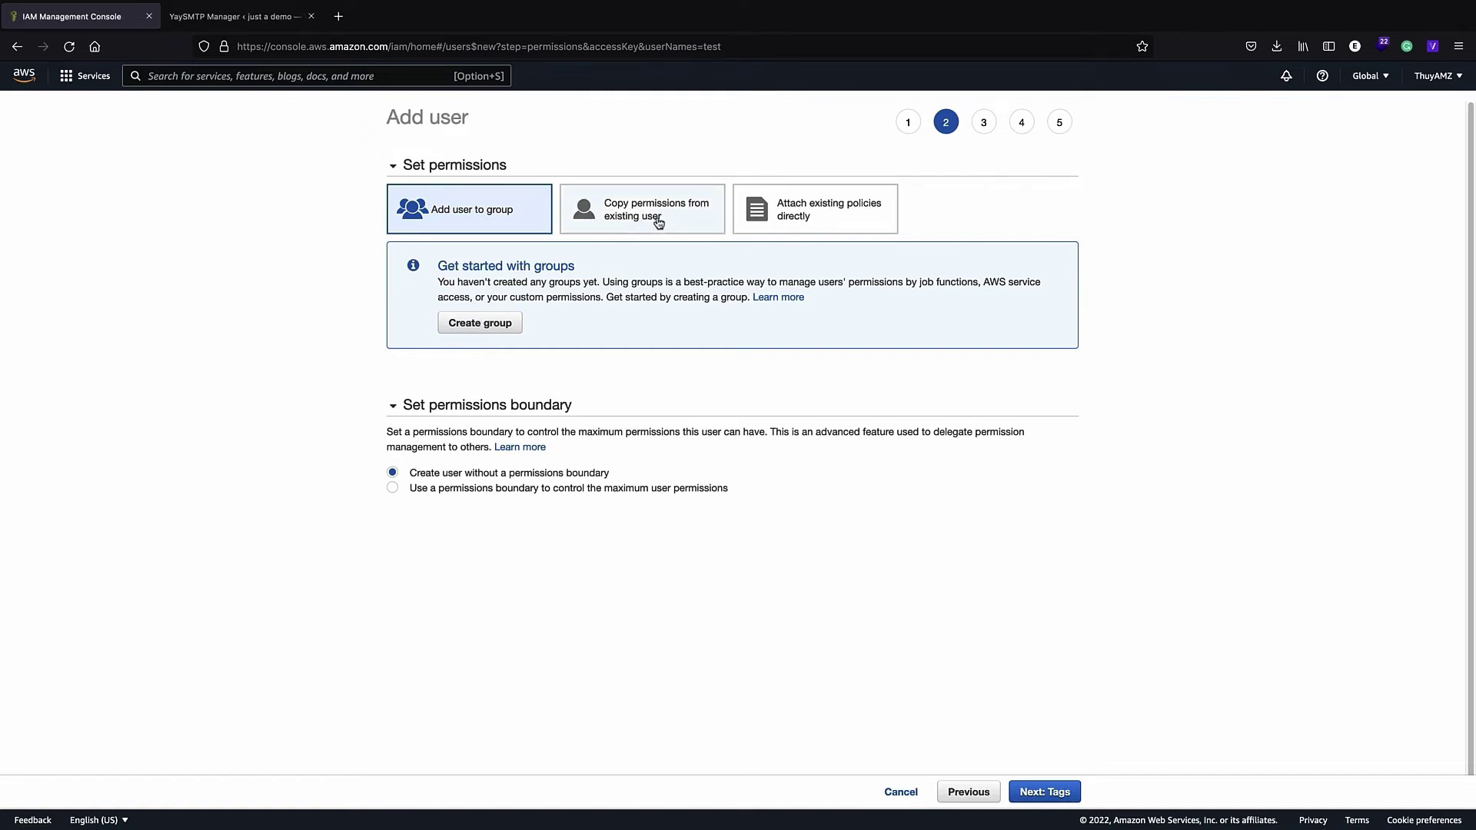
click(817, 222)
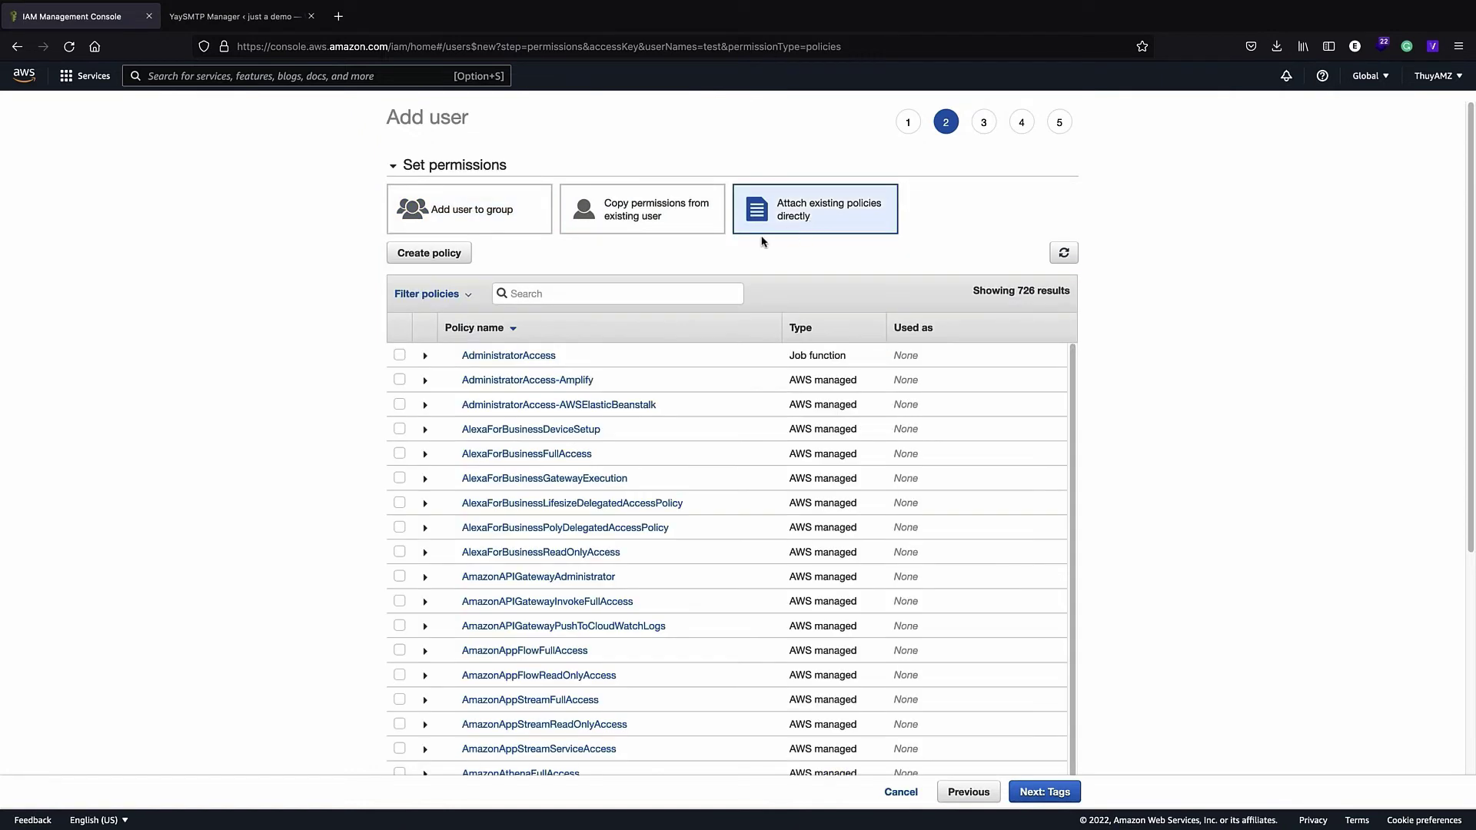
click(570, 298)
text(ses)
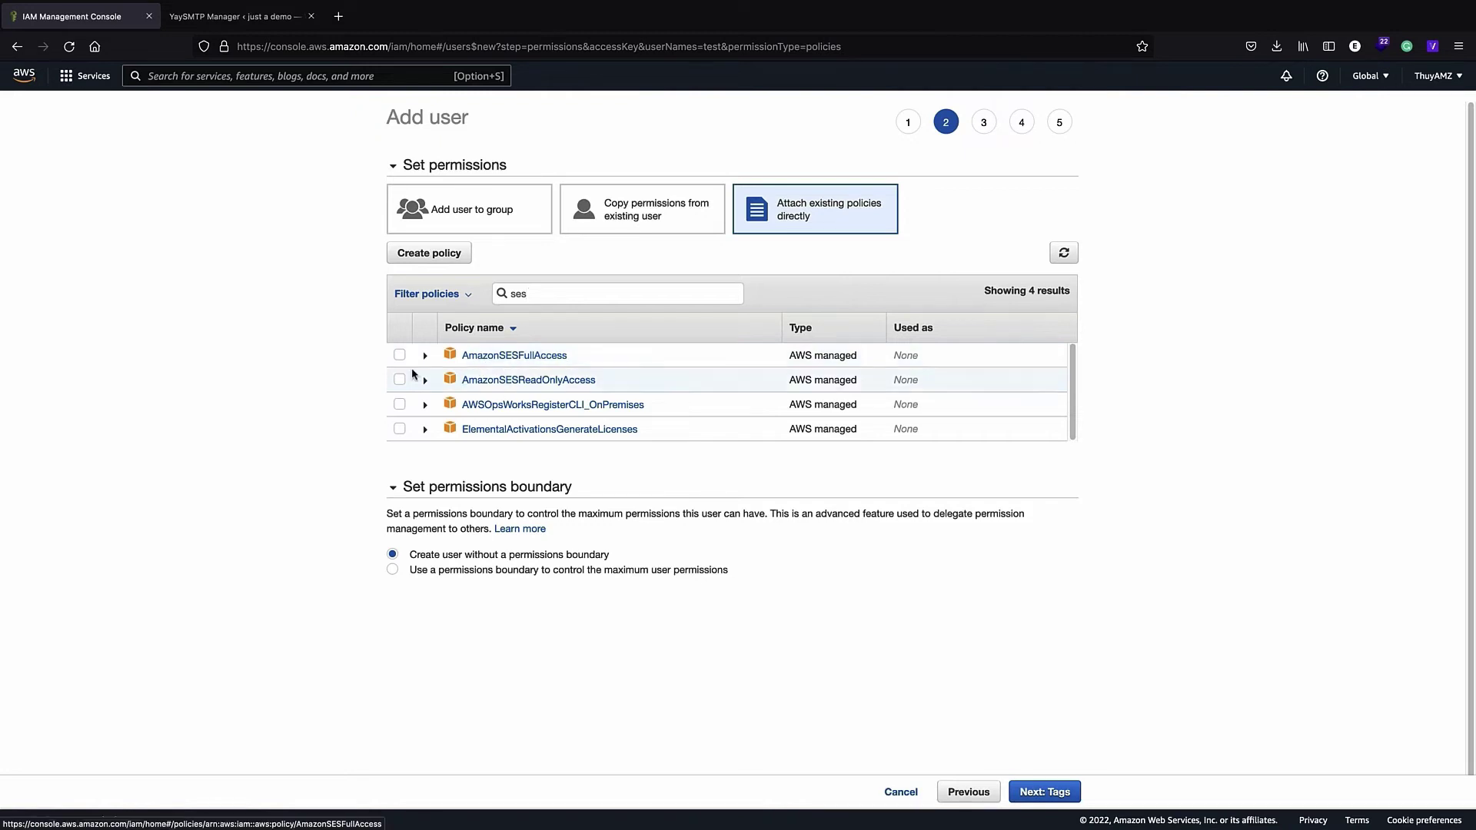
click(400, 356)
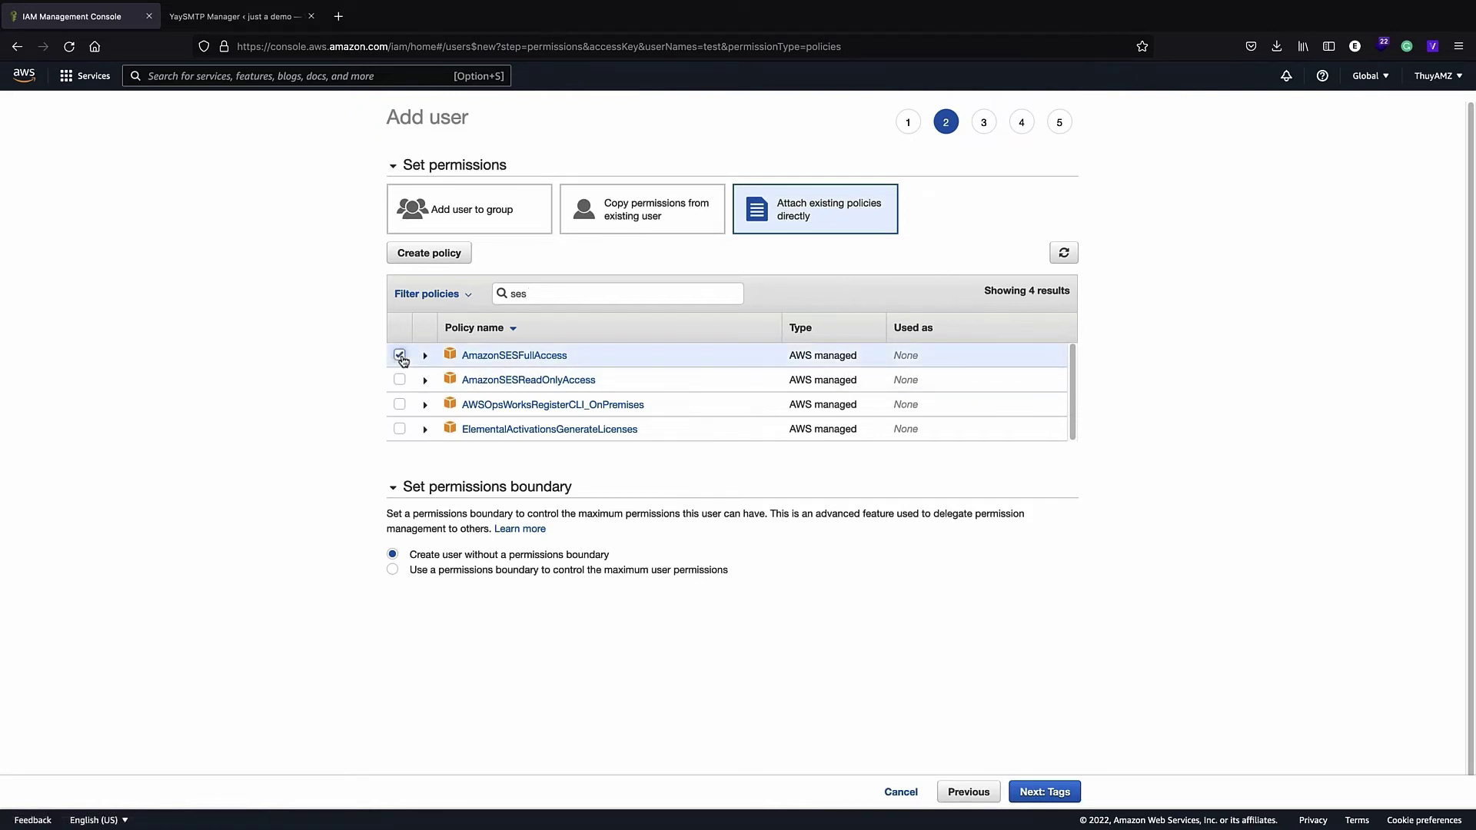
Skip tags, review and create the user, then return to the Users list.
click(1023, 793)
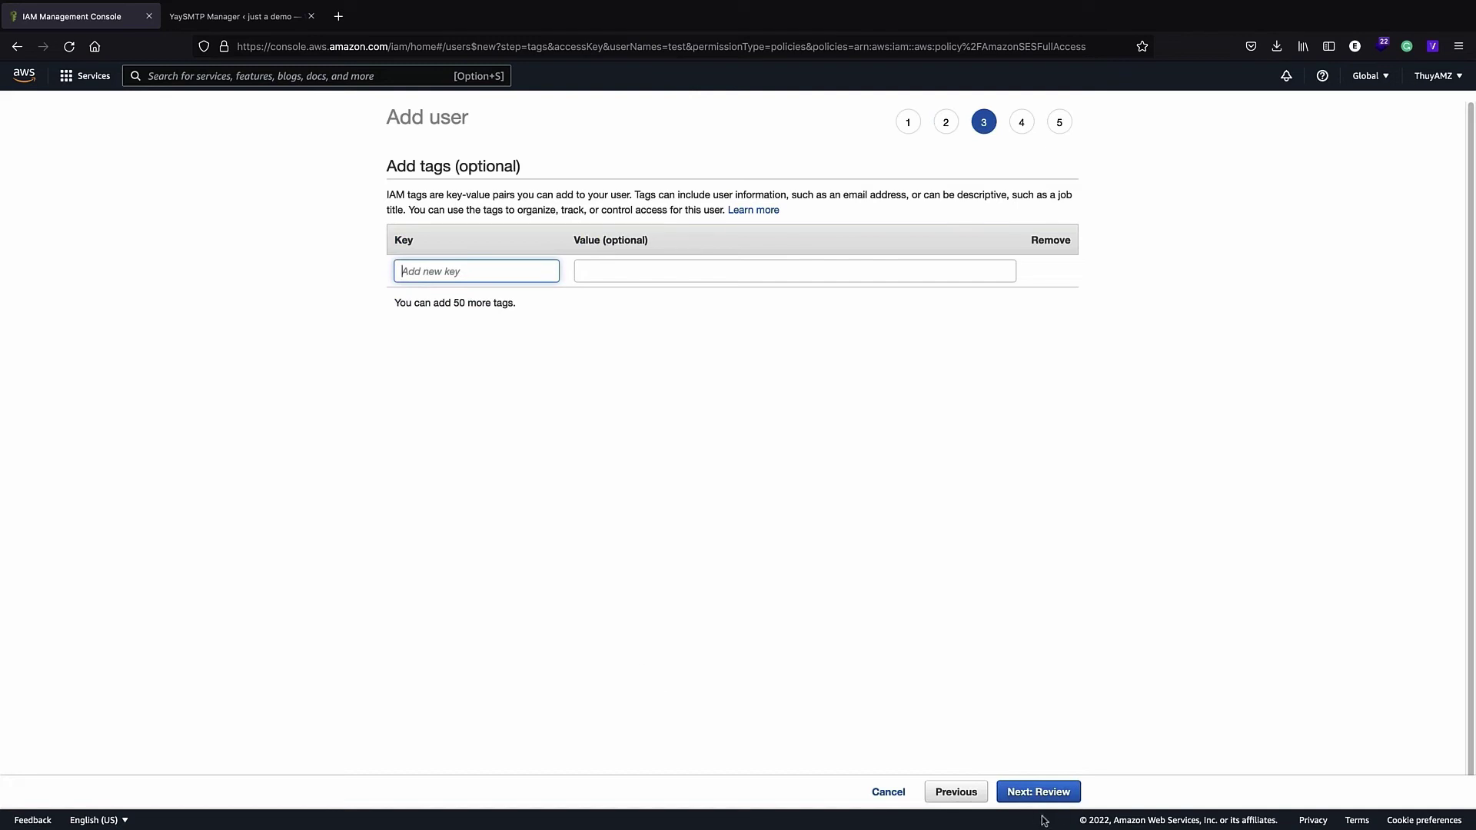
click(1027, 798)
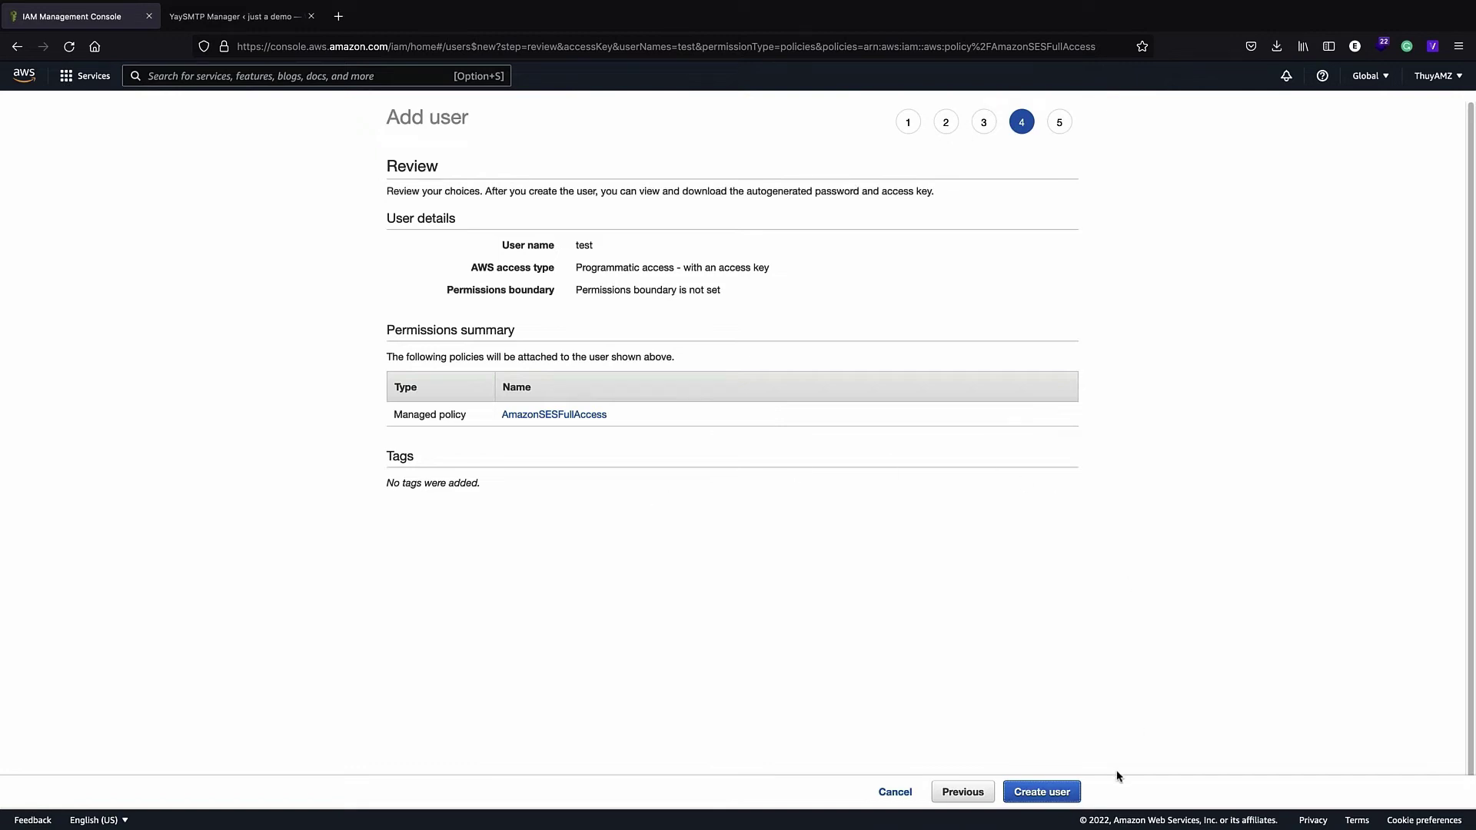
click(1057, 801)
click(900, 797)
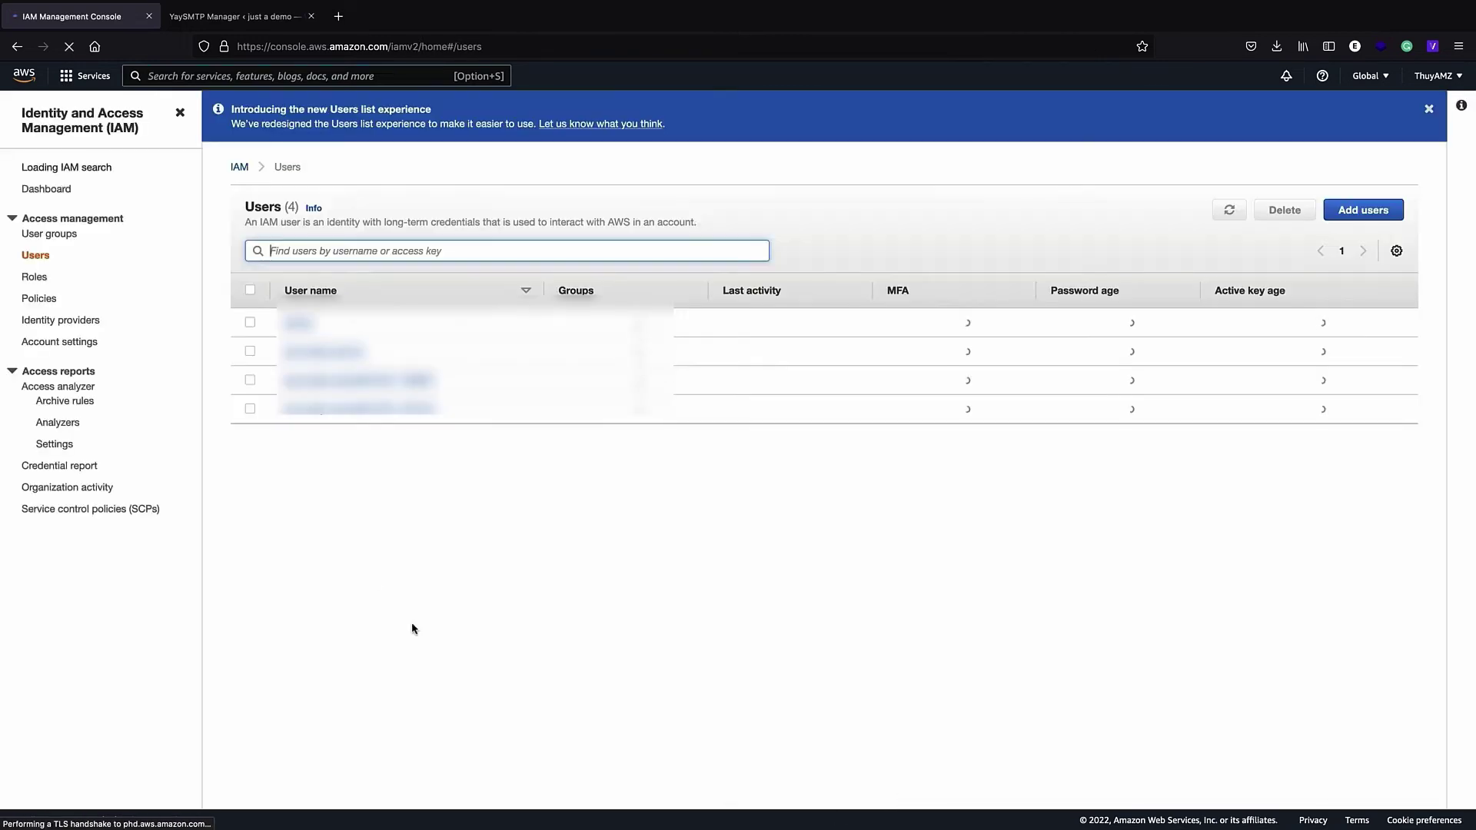
click(231, 16)
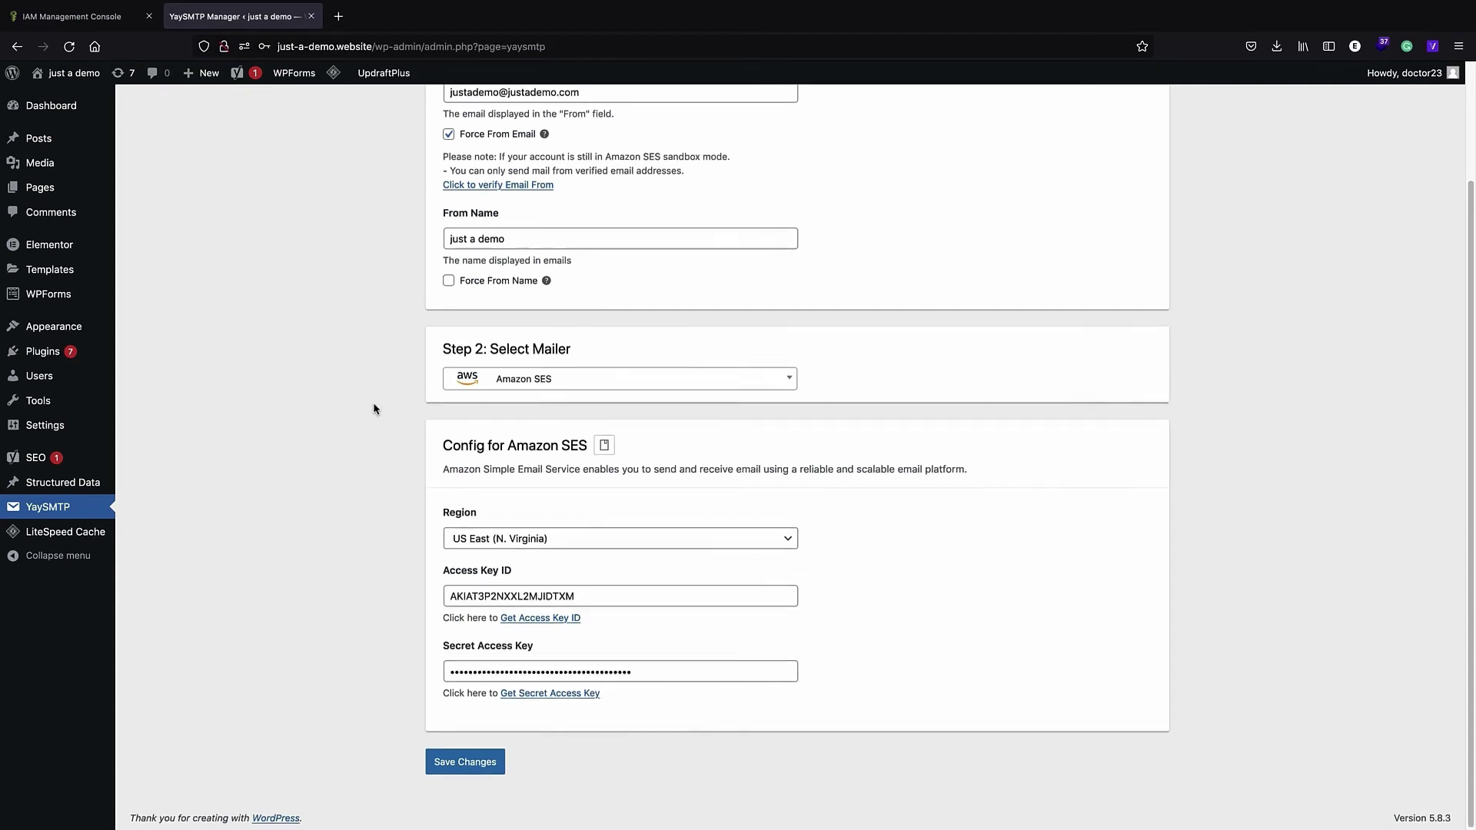
scroll(373, 408, up, 3)
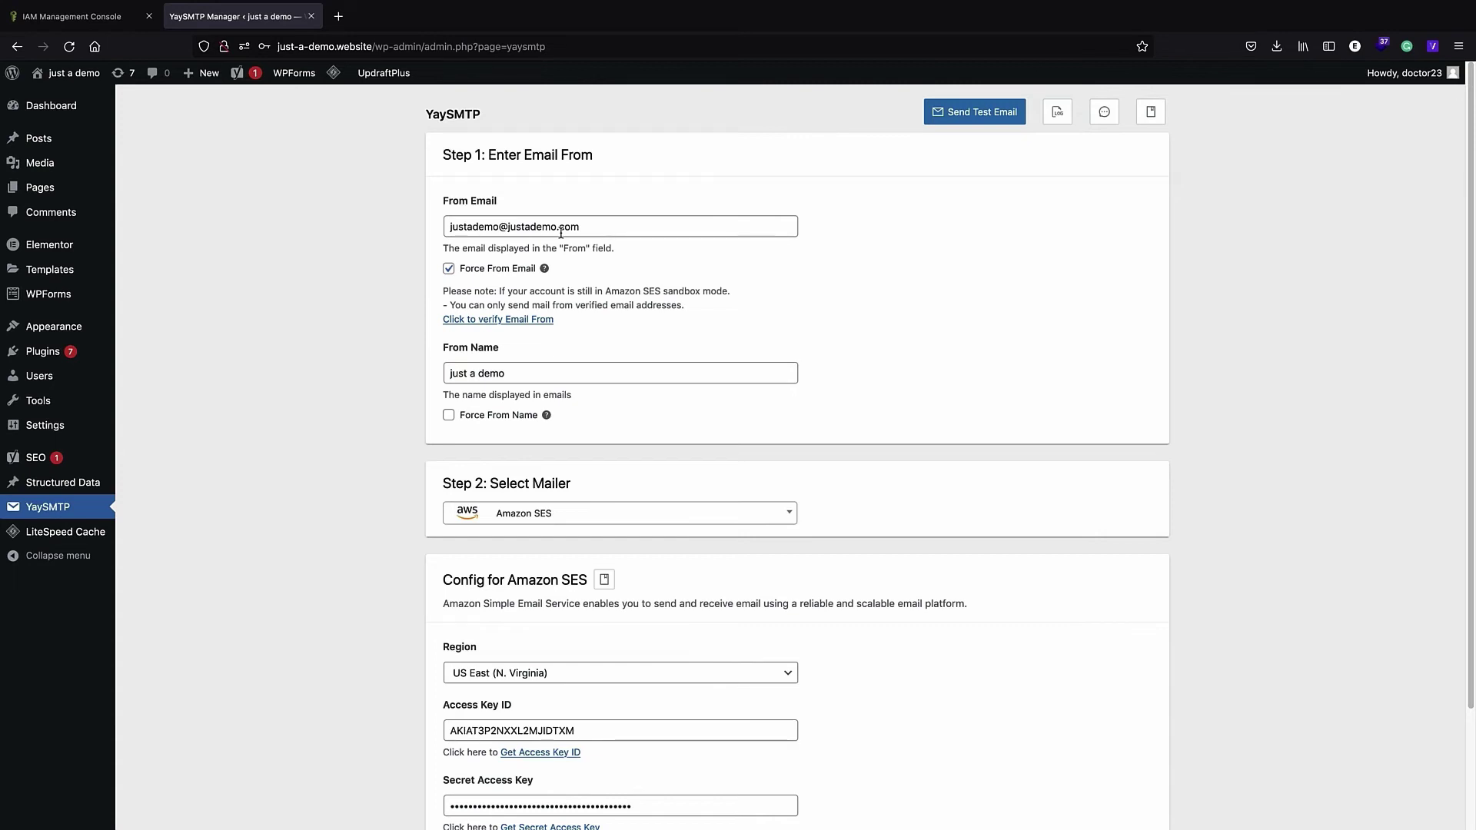
click(36, 17)
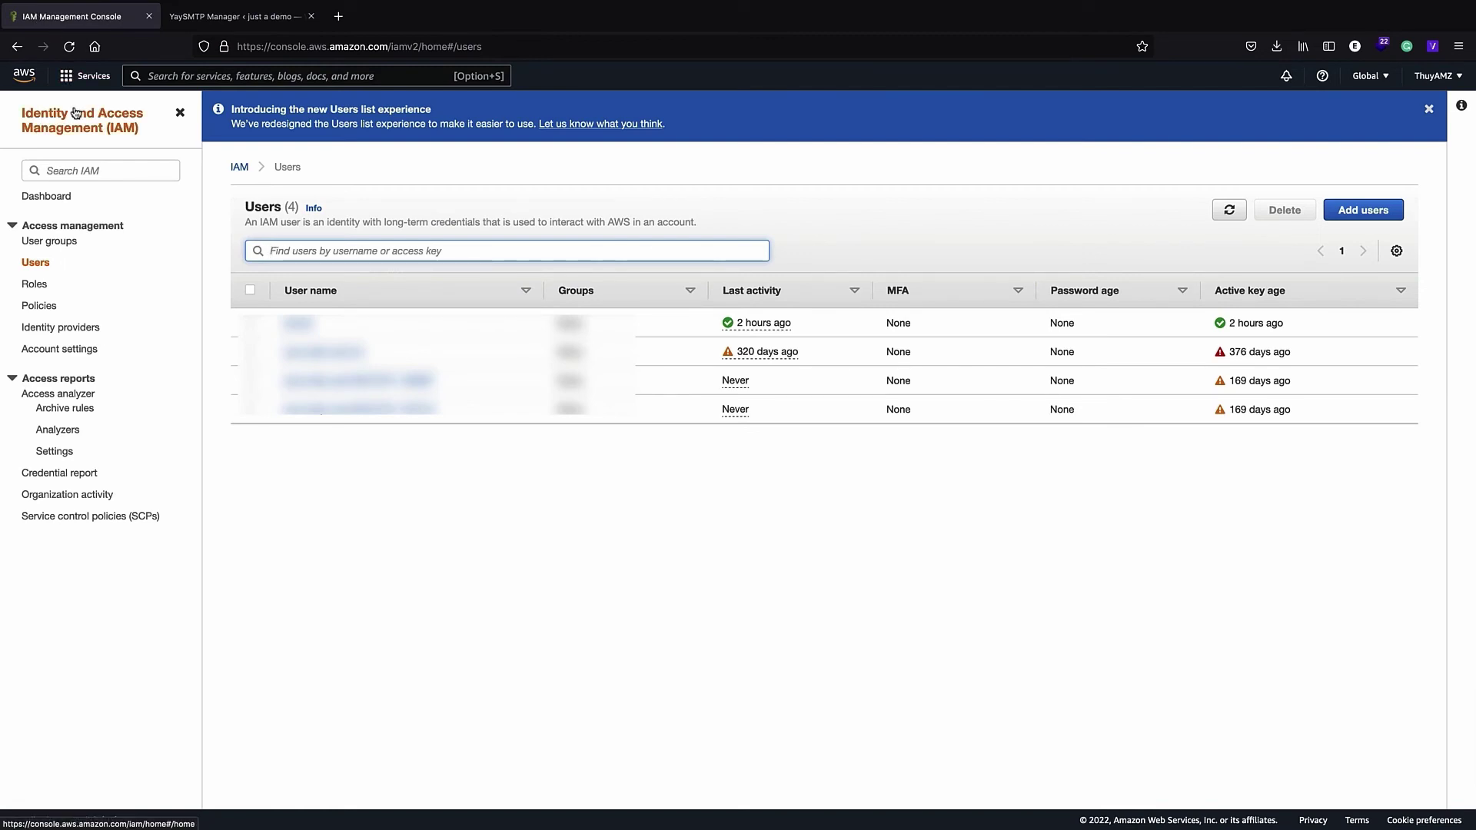
Check SES Verified identities for the two verified addresses, then return to YaySMTP settings.
click(26, 79)
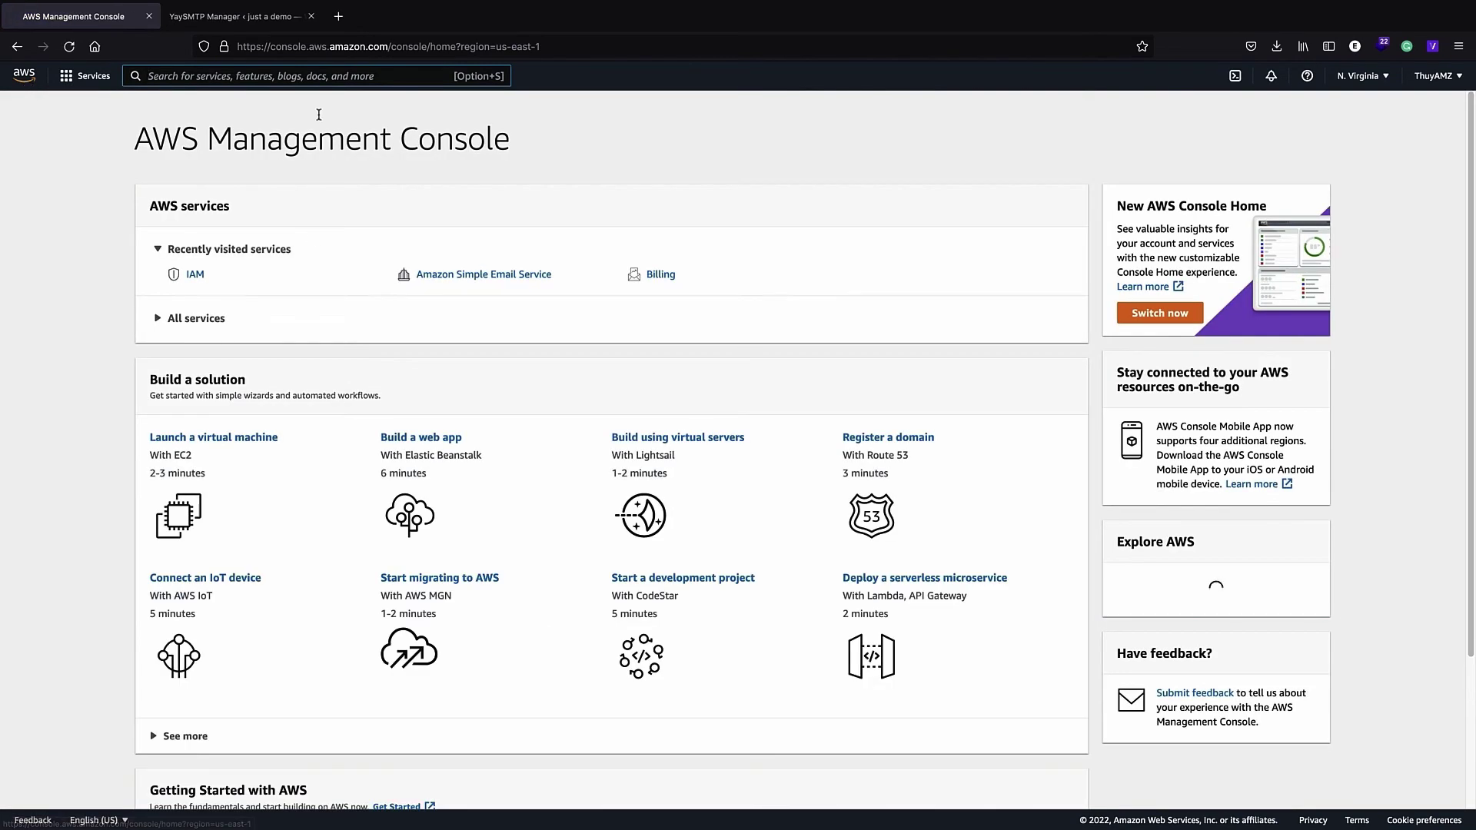
click(448, 275)
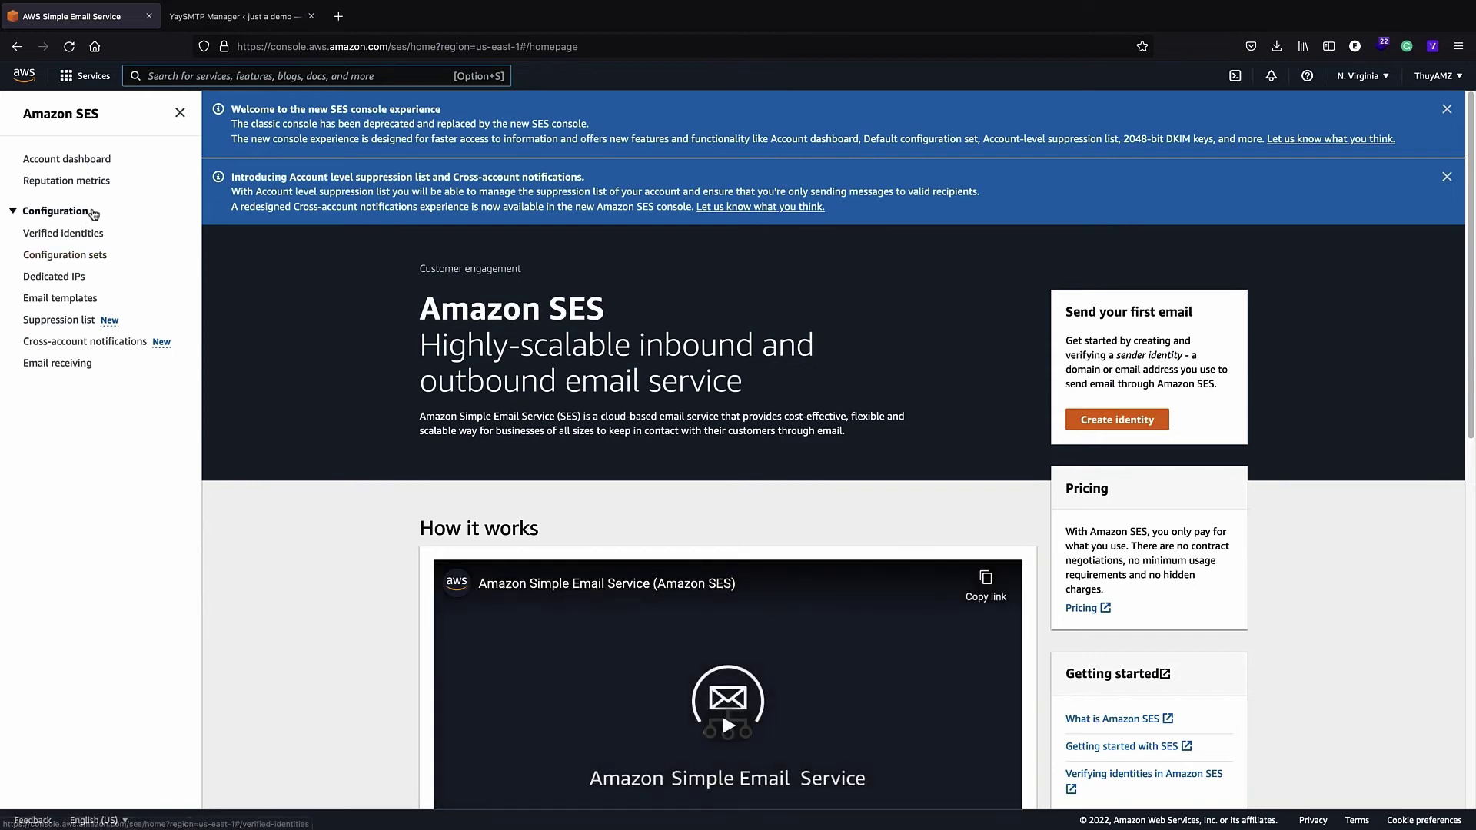
click(78, 234)
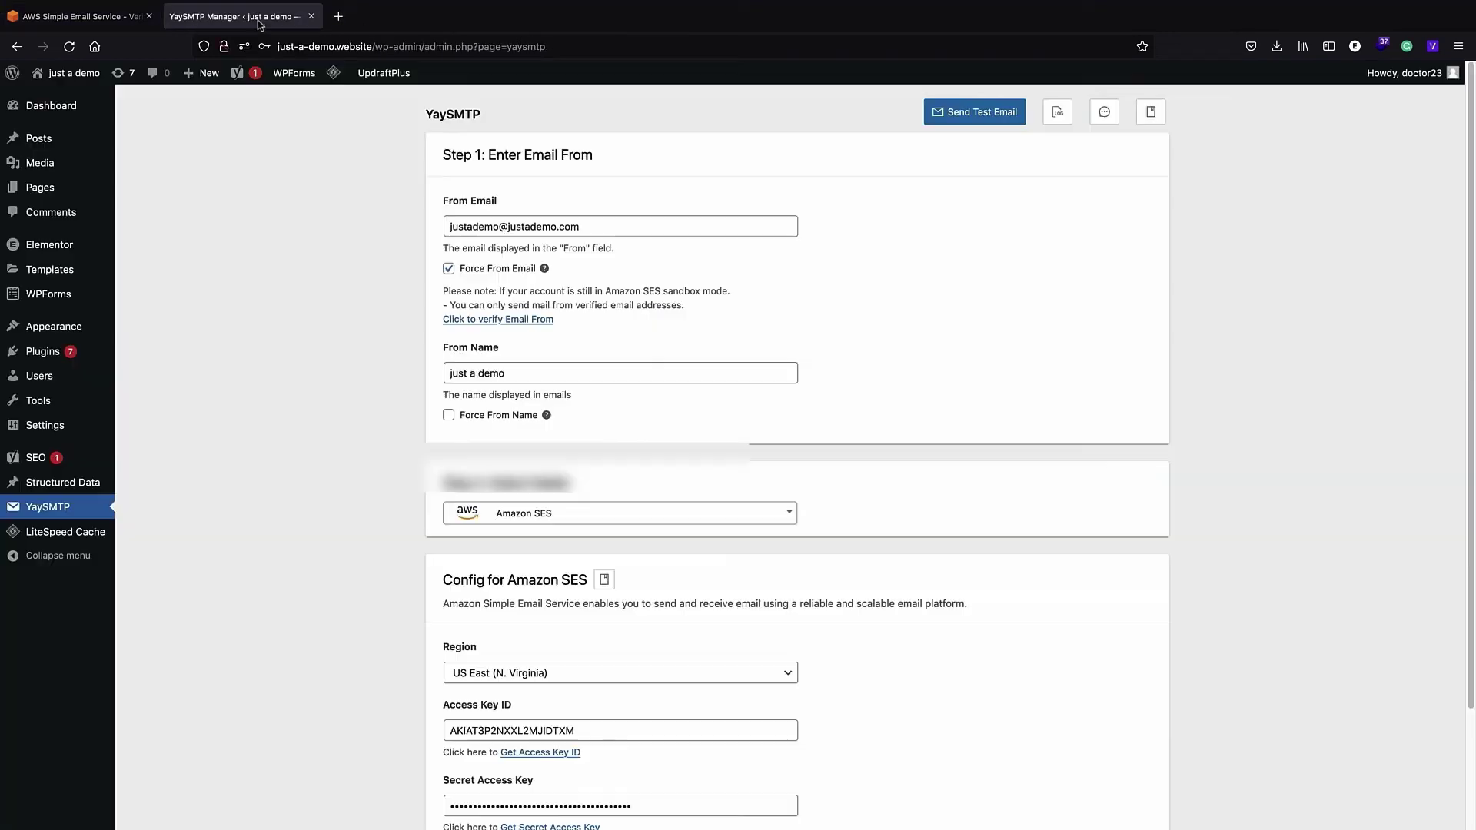
click(234, 16)
Paste the verified sender address into From Email and save the YaySMTP Amazon SES settings.
triple_click(513, 226)
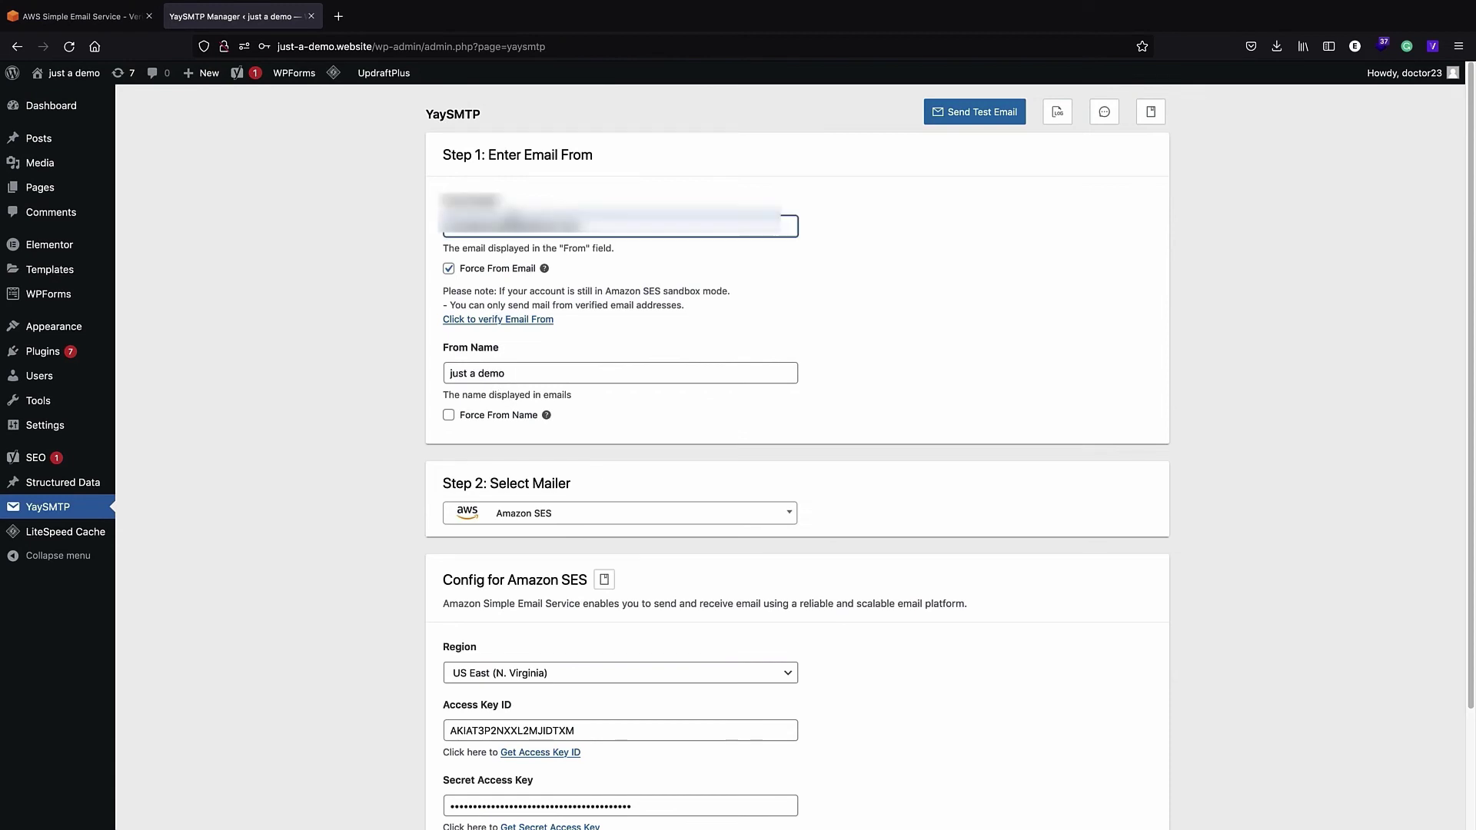
key(super+v)
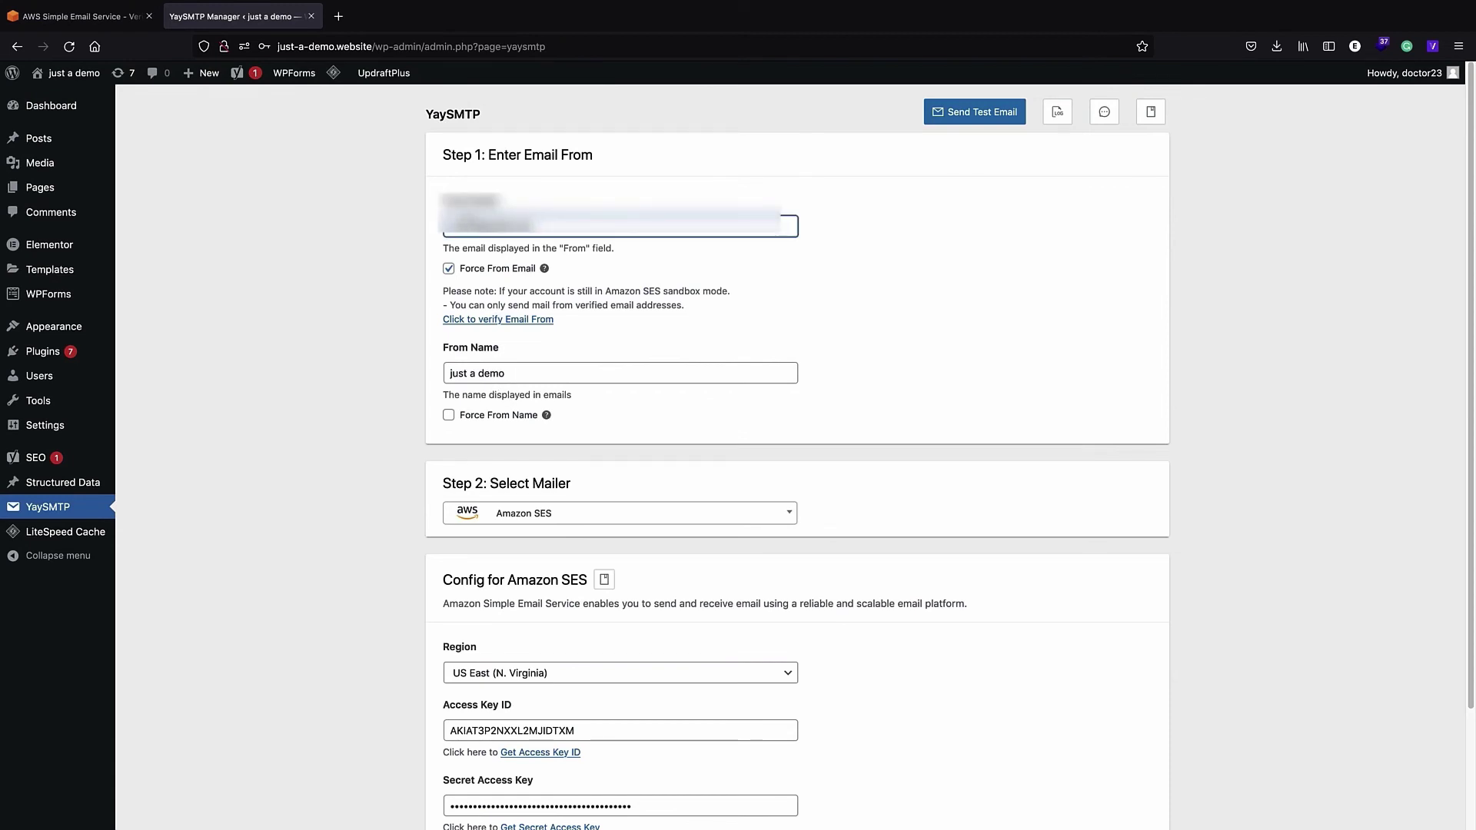
scroll(480, 276, down, 1)
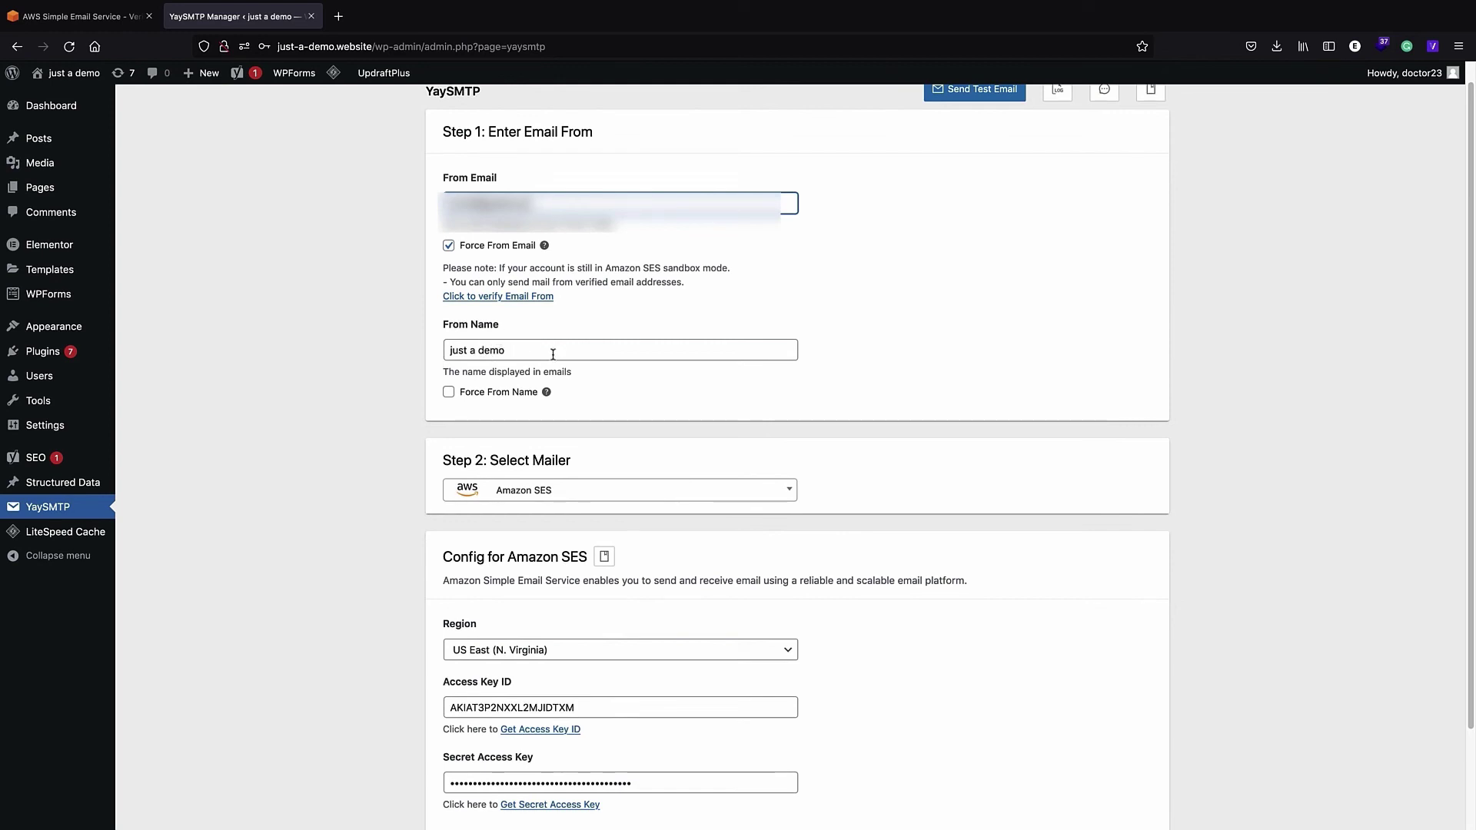
scroll(549, 333, down, 1)
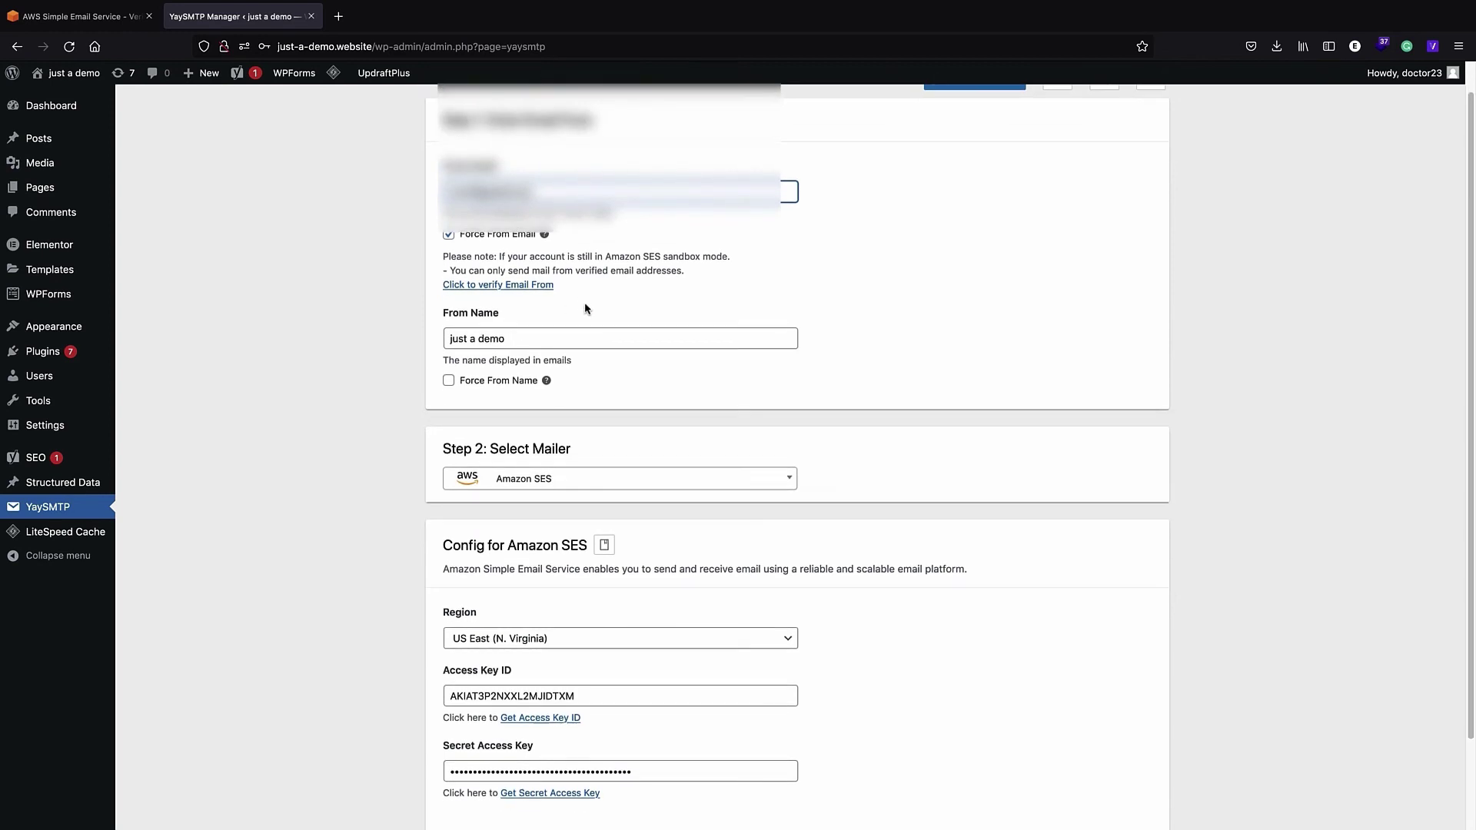
scroll(585, 309, down, 4)
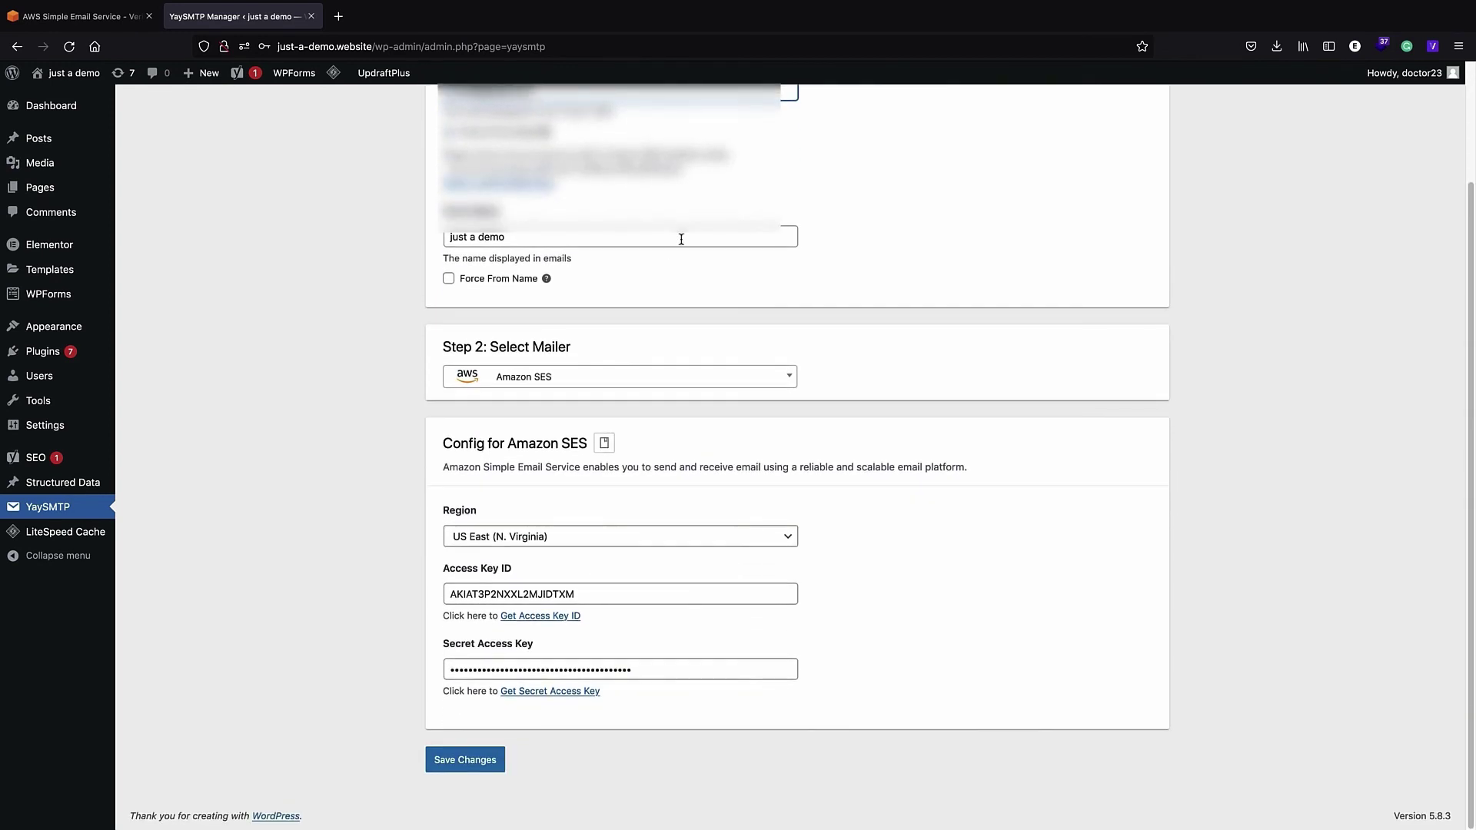
click(465, 761)
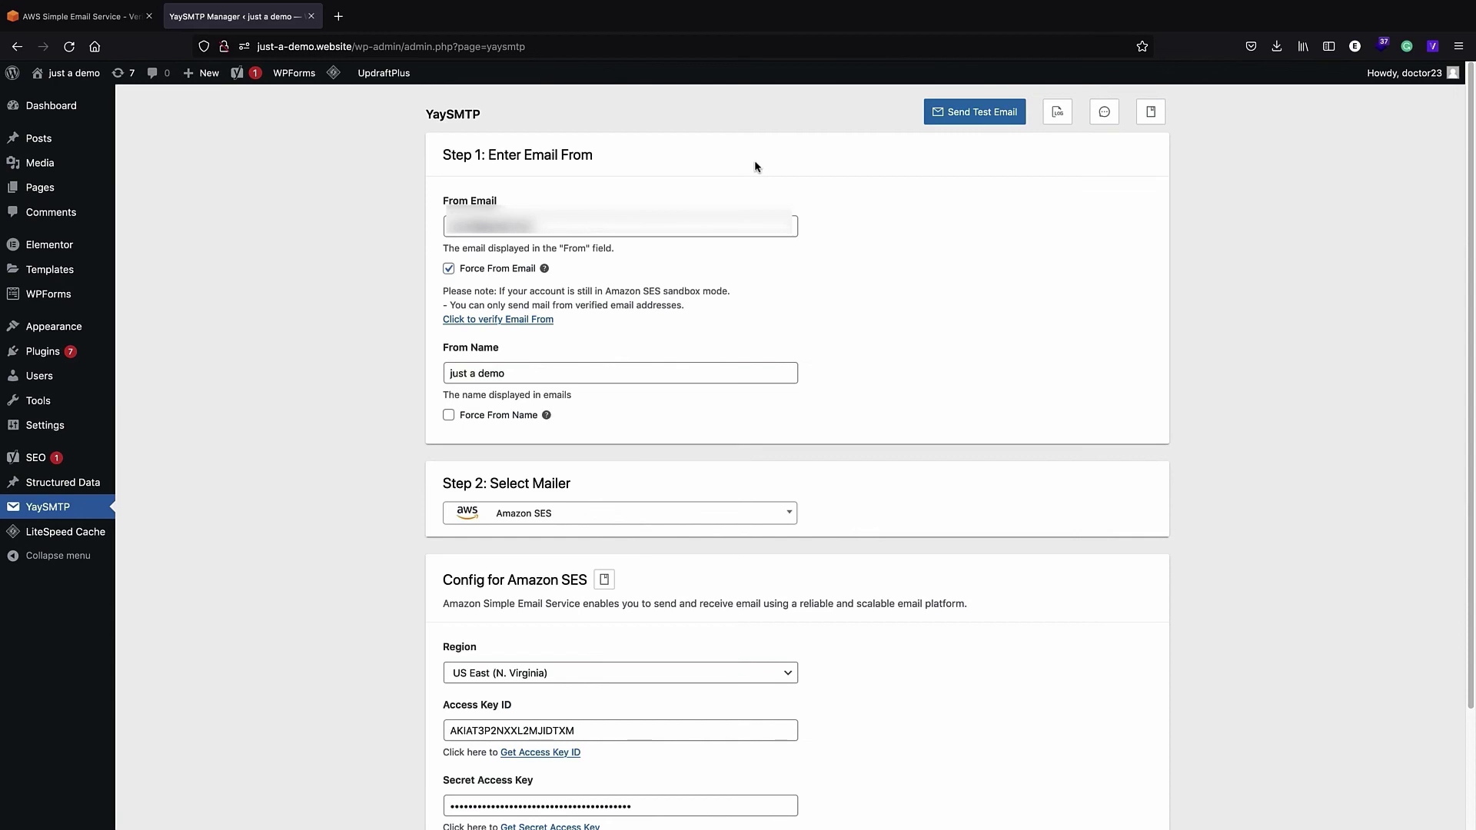
Send a YaySMTP test email to the pasted verified recipient address.
click(956, 115)
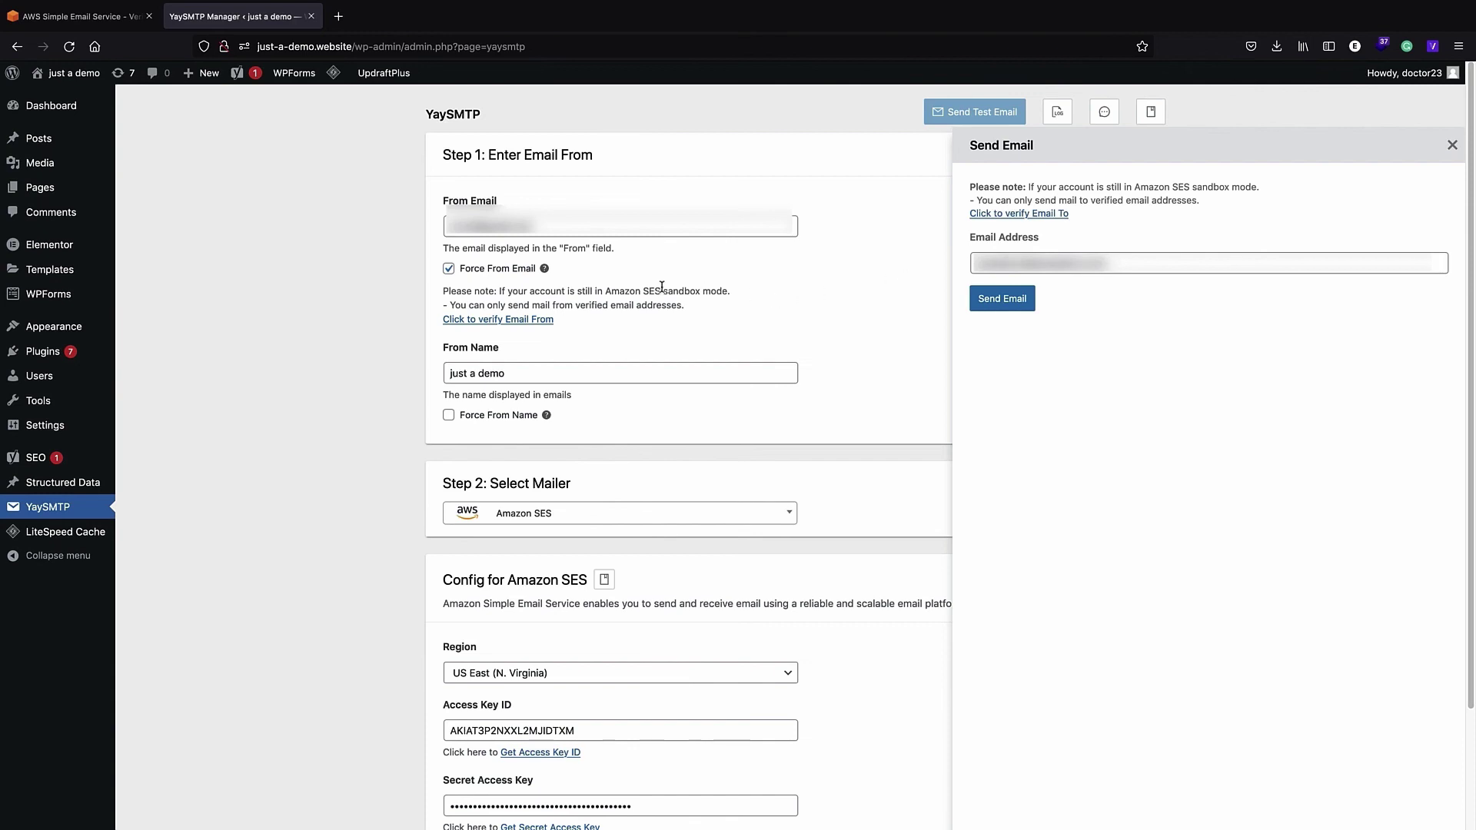
triple_click(1034, 269)
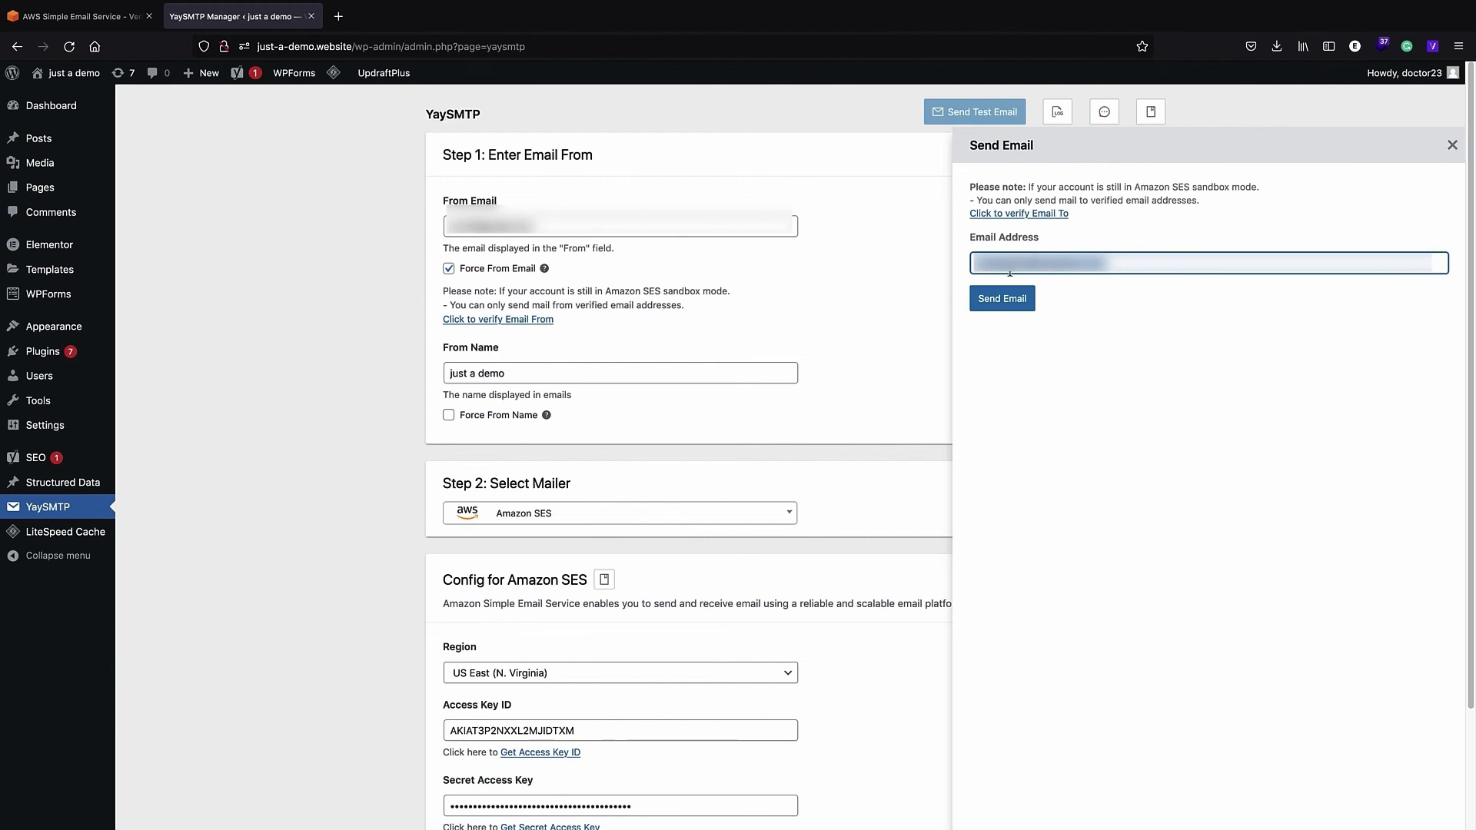
key(super+v)
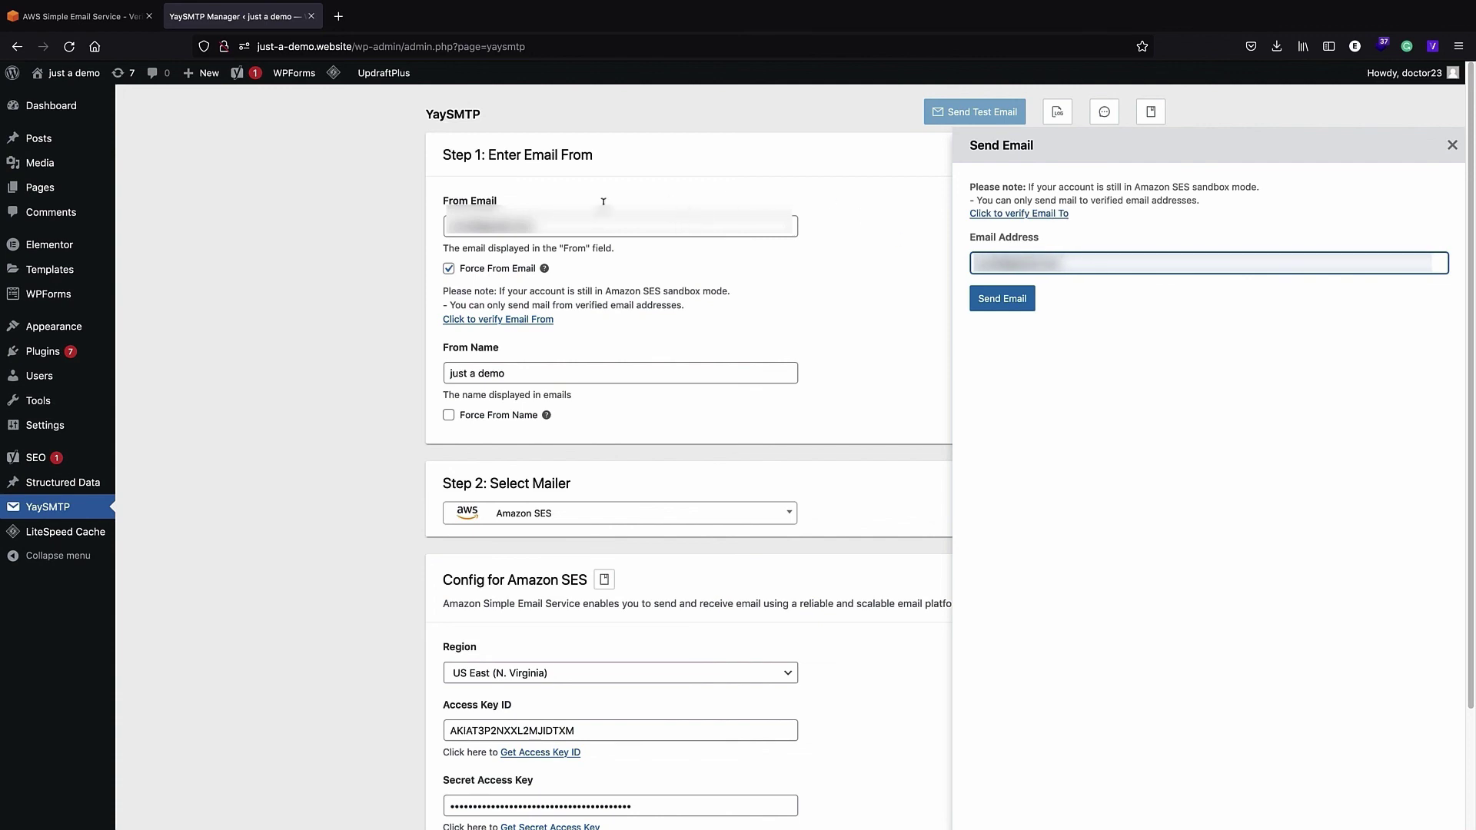
scroll(564, 350, down, 1)
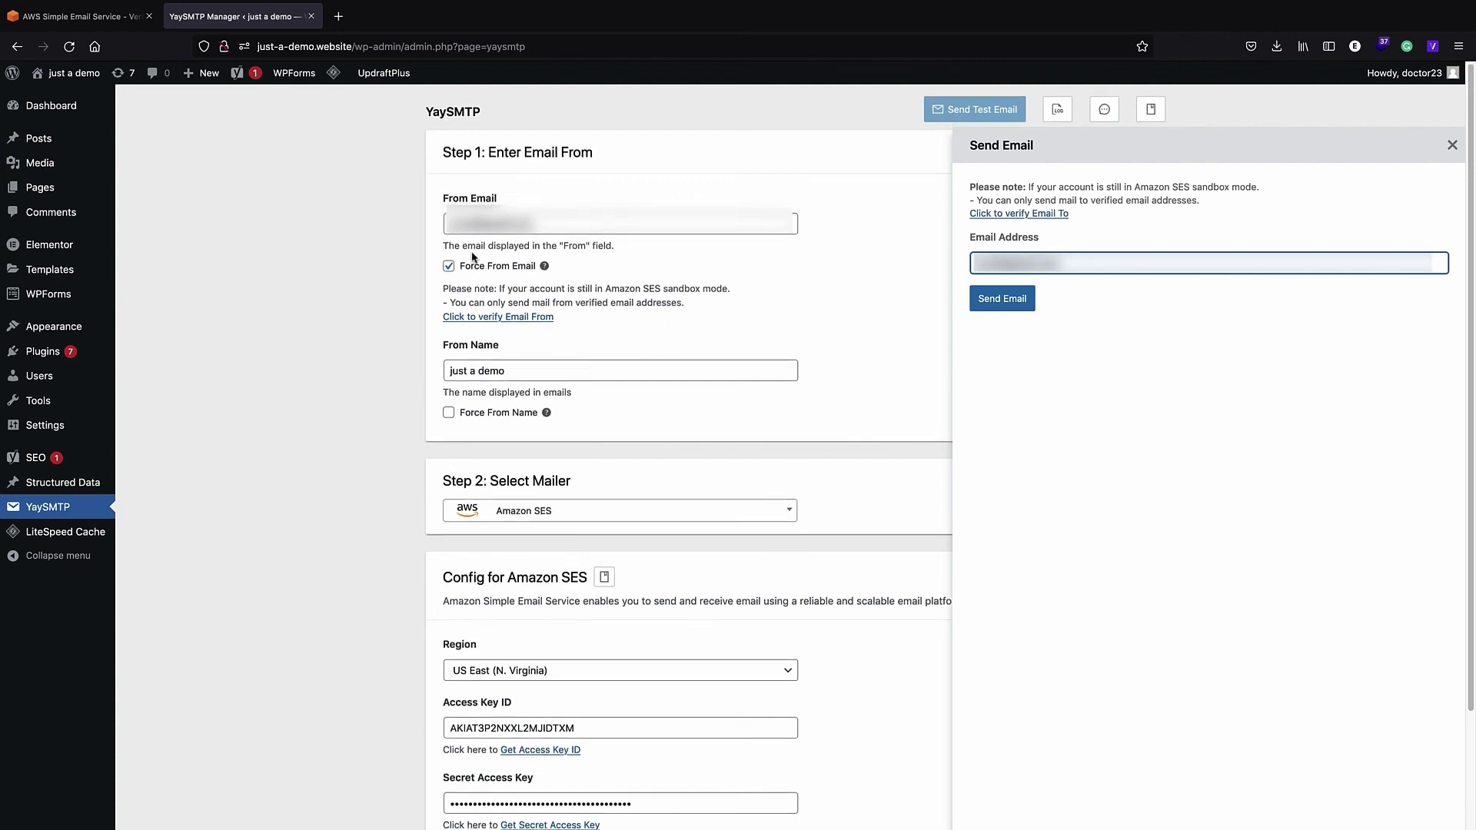
click(996, 302)
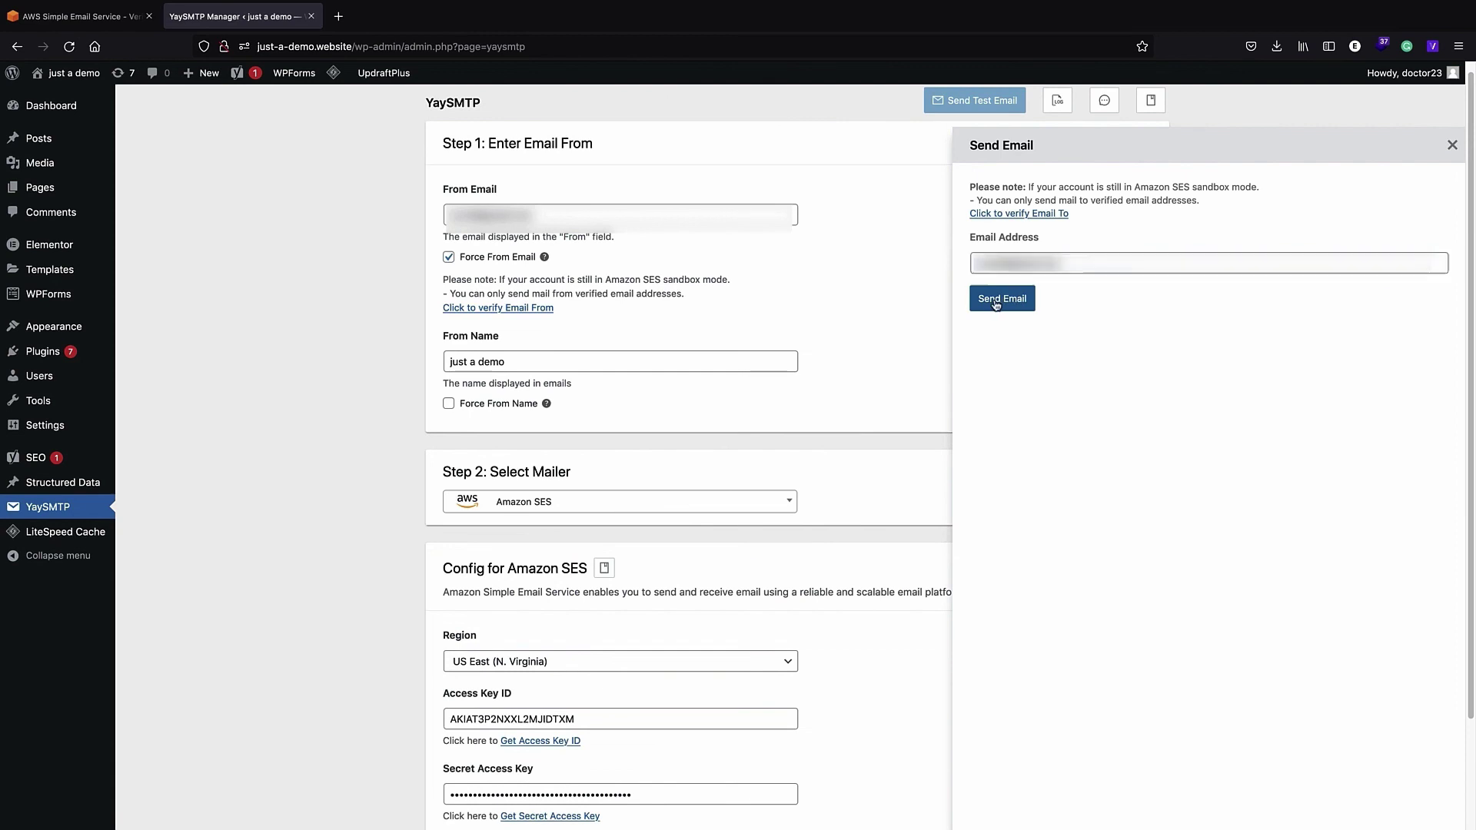